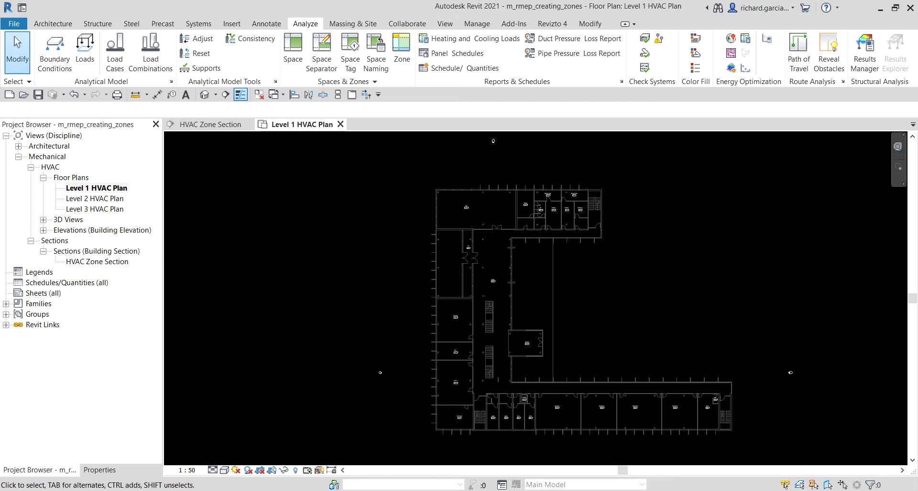
# Step: Show the System Browser listing zones and expand the Default zone to list its spaces
pyautogui.rightClick(652, 223)
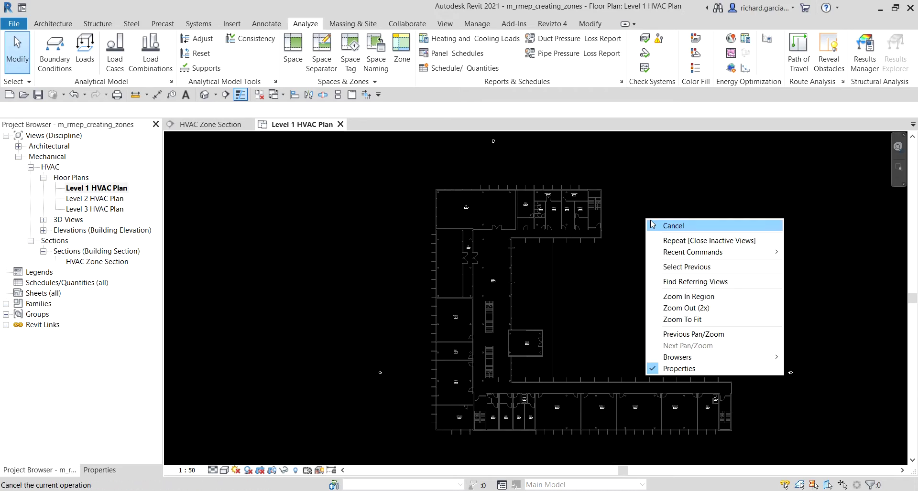
pyautogui.moveTo(770, 358)
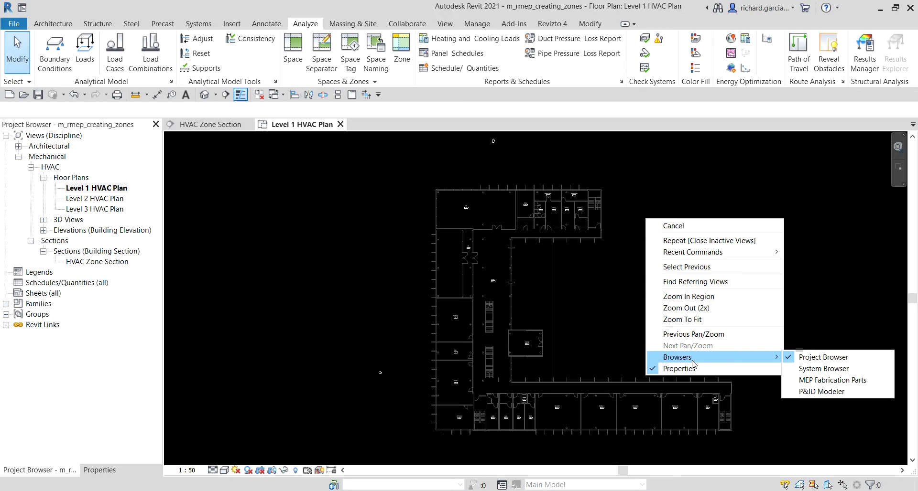
pyautogui.click(795, 368)
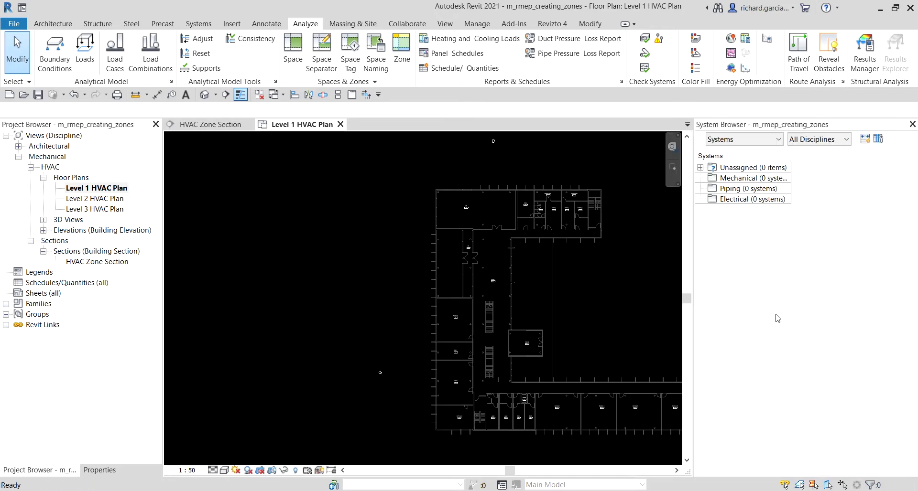
pyautogui.click(778, 140)
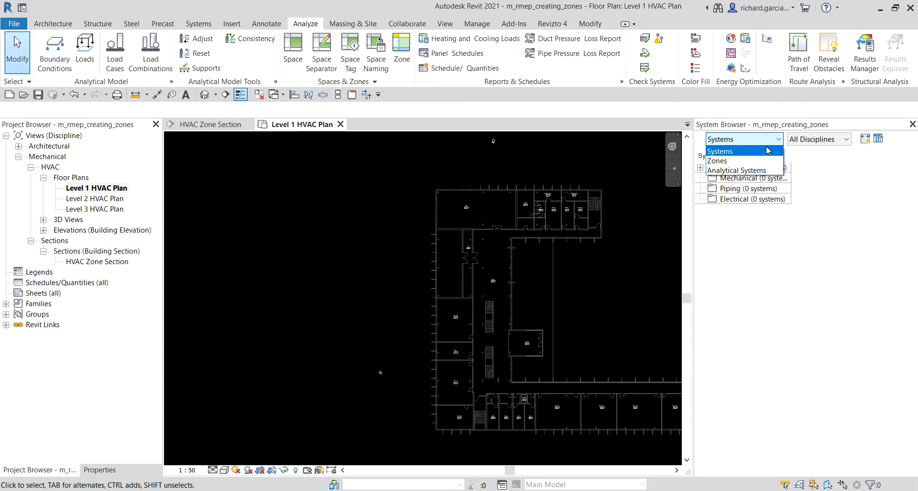
pyautogui.click(742, 161)
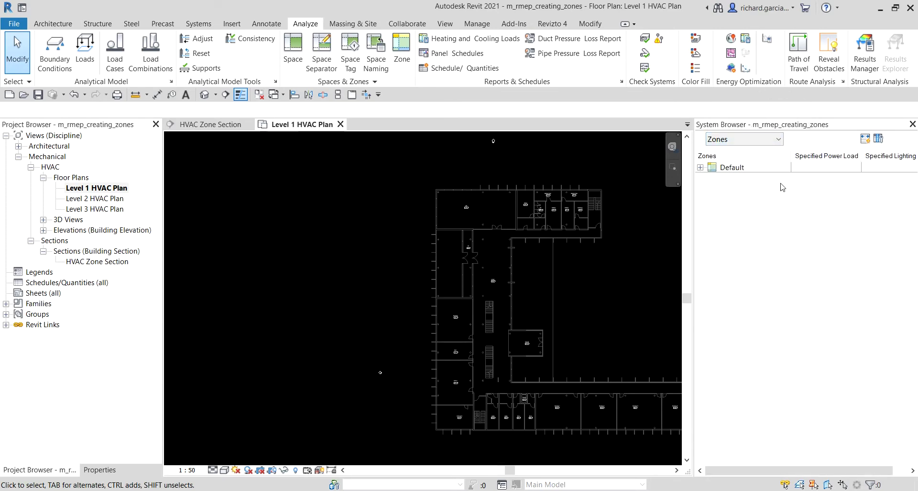
pyautogui.click(700, 171)
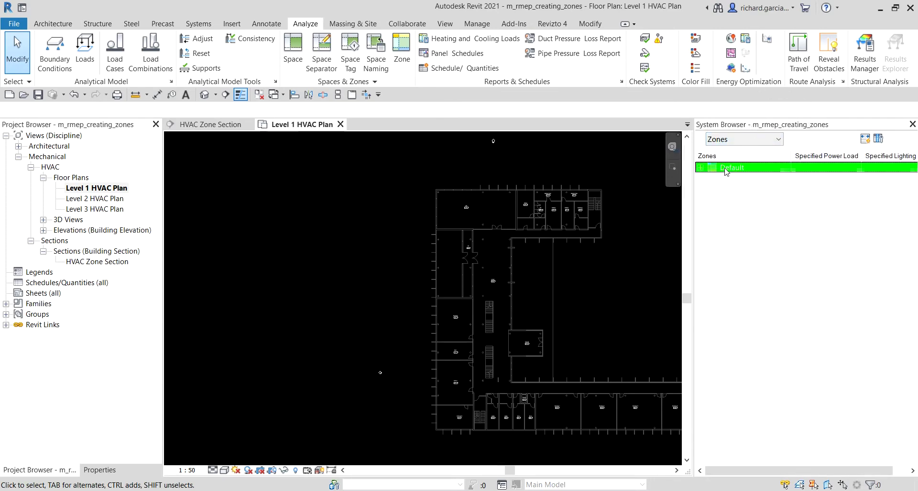
pyautogui.click(700, 169)
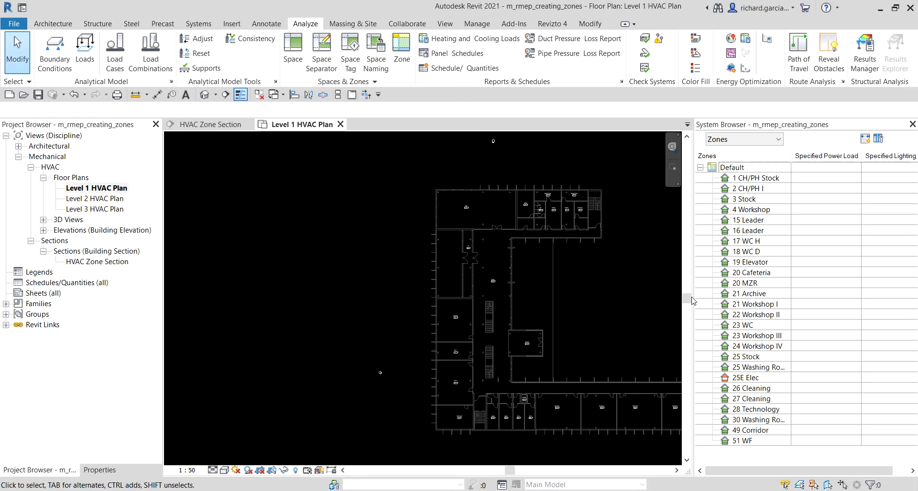
pyautogui.moveTo(496, 201); pyautogui.dragTo(399, 193, button='middle')
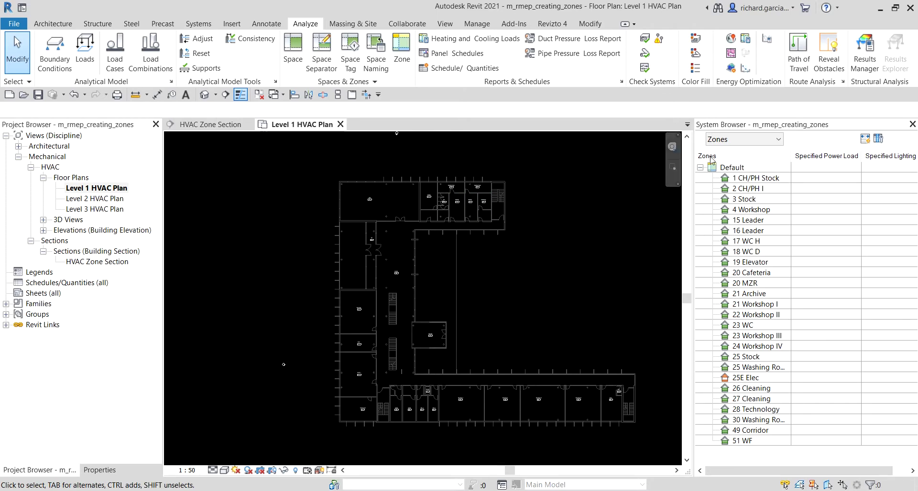
pyautogui.click(730, 169)
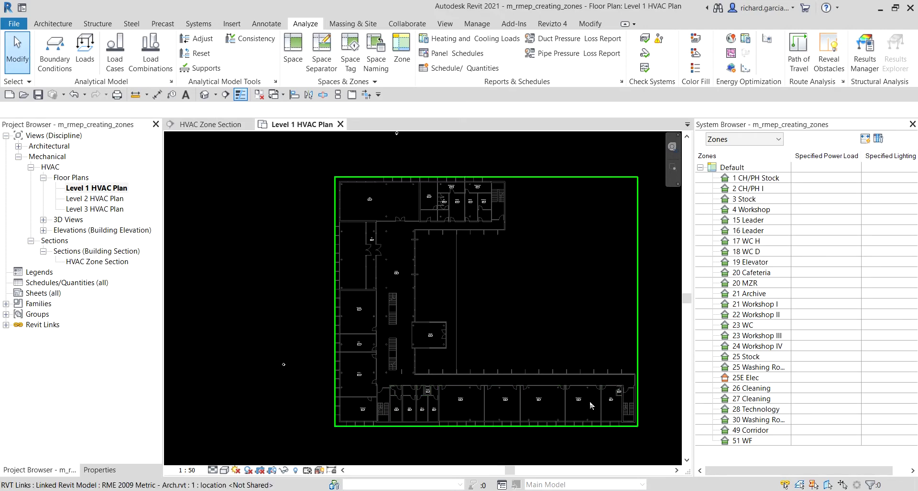
# Step: Examine the upper wing's rooms around the washing and cleaning rooms in the Level 1, Level 2 and Level 3 HVAC plans
pyautogui.scroll(3, 466, 163)
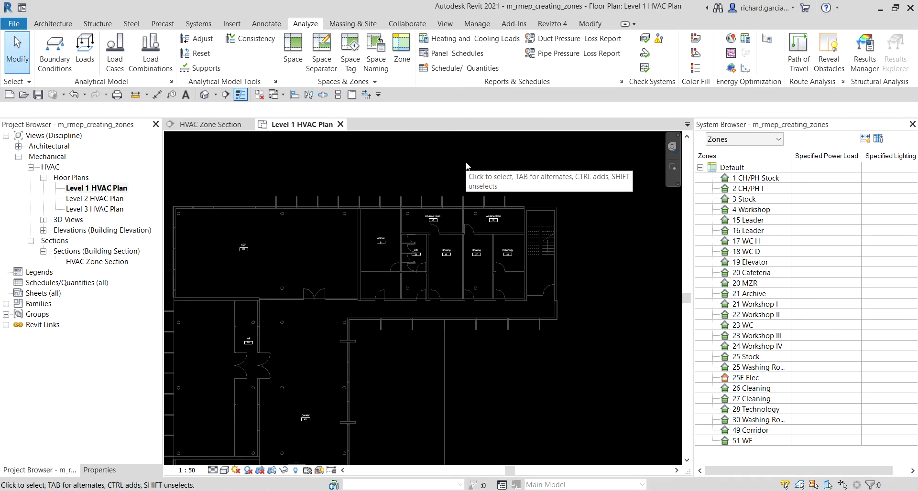
pyautogui.scroll(2, 466, 162)
pyautogui.moveTo(433, 167); pyautogui.dragTo(491, 163, button='middle')
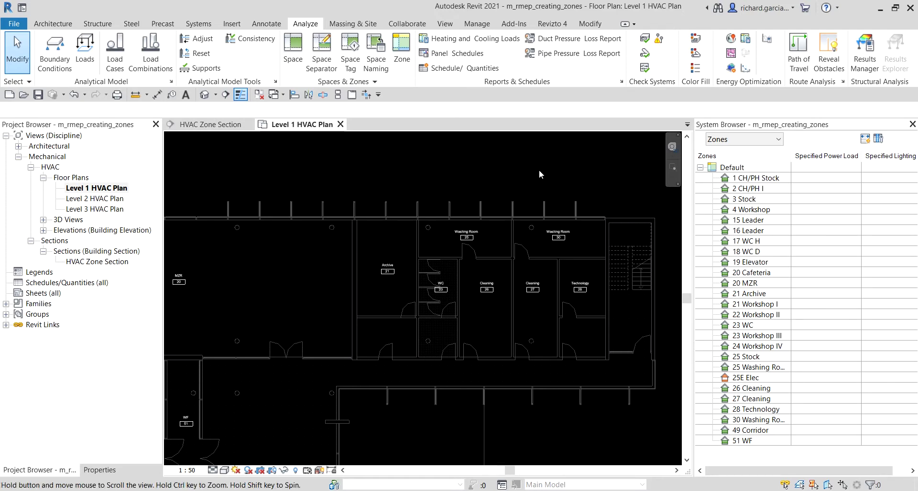
pyautogui.scroll(1, 573, 180)
pyautogui.moveTo(573, 179); pyautogui.dragTo(420, 150, button='middle')
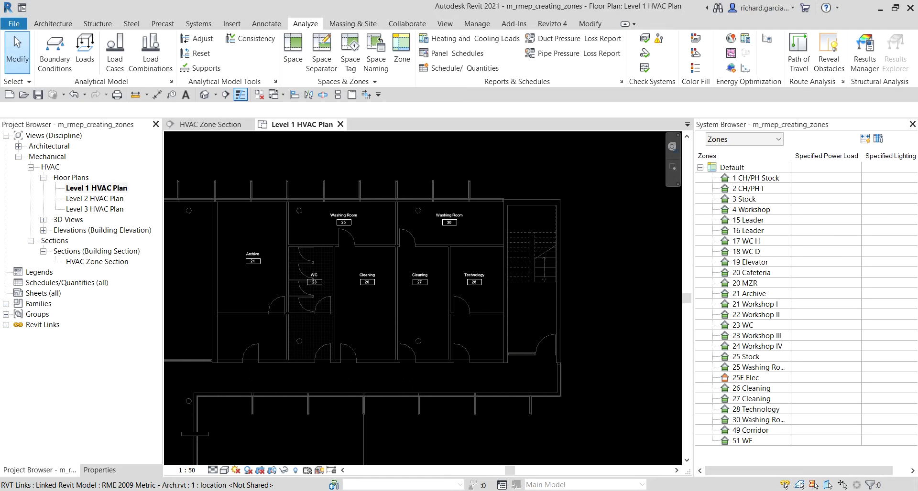
pyautogui.moveTo(396, 320); pyautogui.dragTo(434, 319, button='middle')
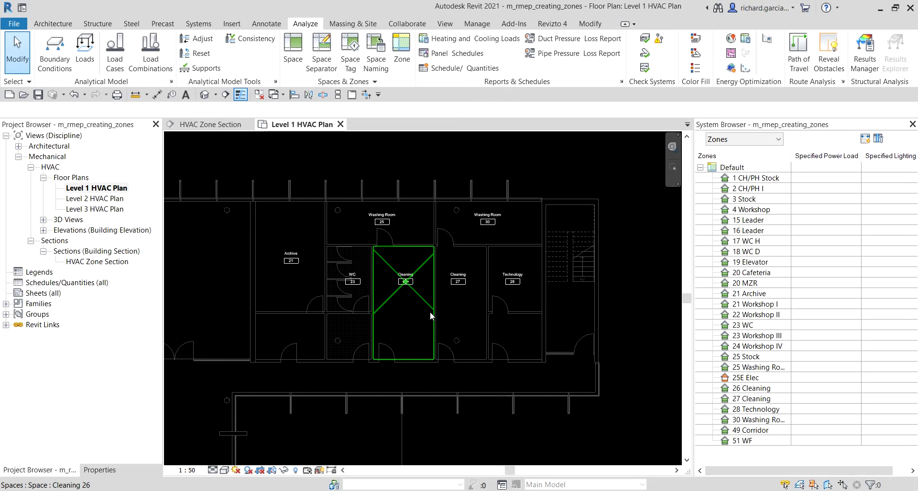
pyautogui.doubleClick(82, 199)
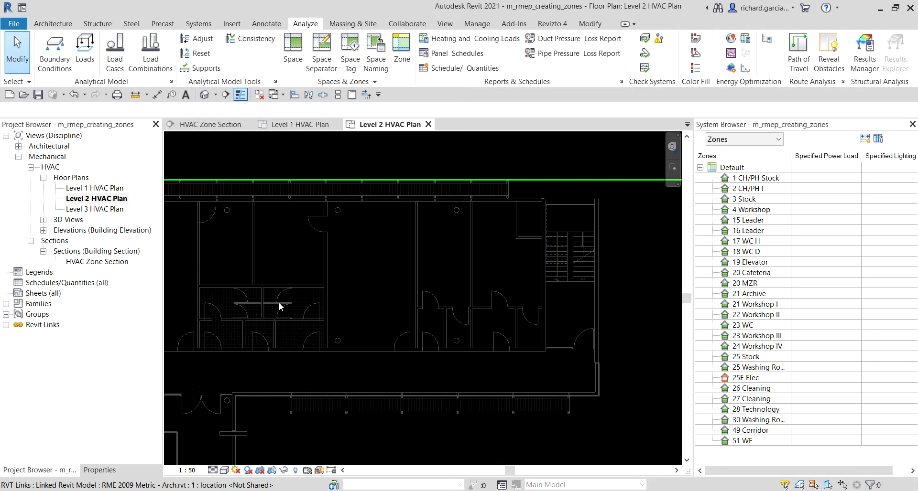
pyautogui.moveTo(279, 303); pyautogui.dragTo(221, 290, button='middle')
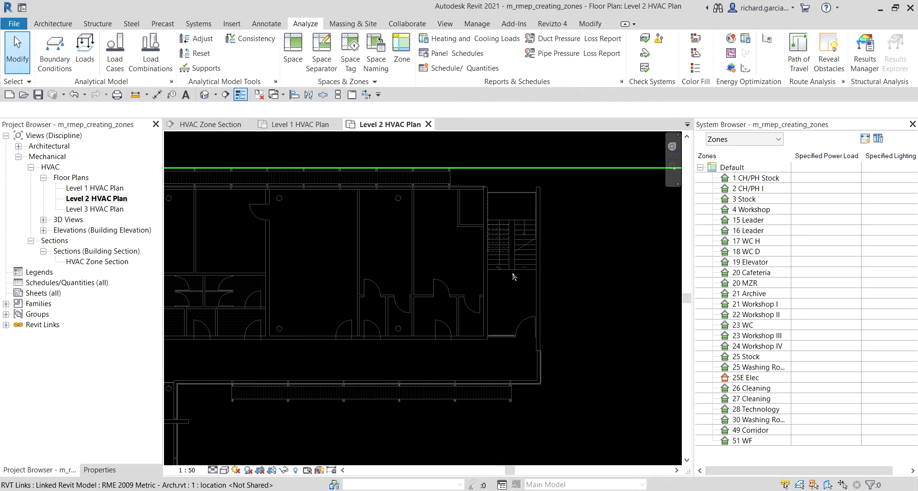
pyautogui.doubleClick(111, 188)
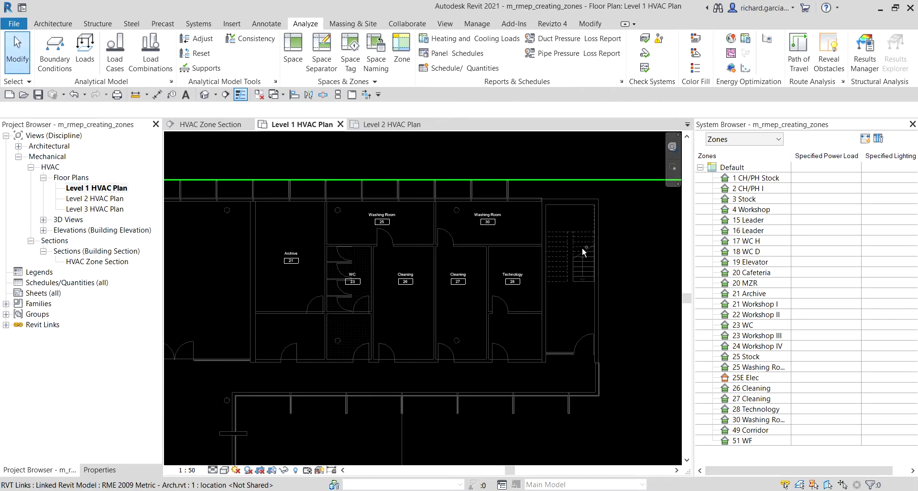
pyautogui.doubleClick(100, 199)
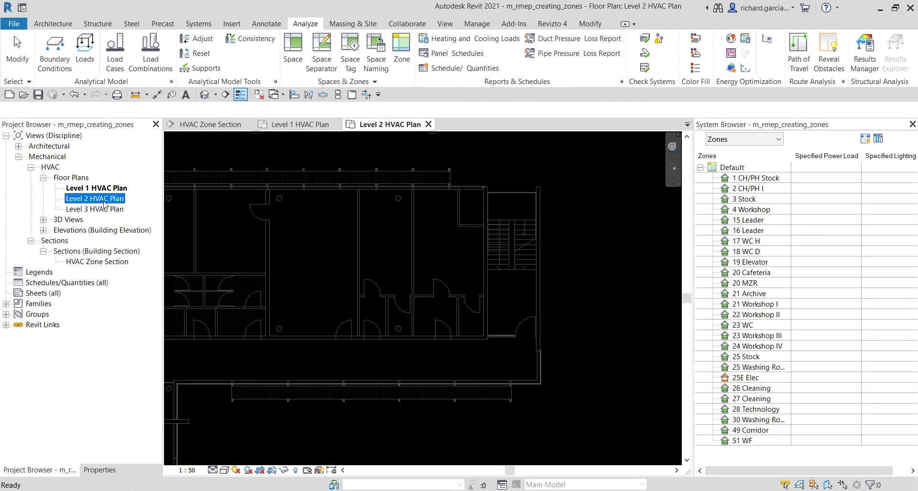
pyautogui.doubleClick(99, 209)
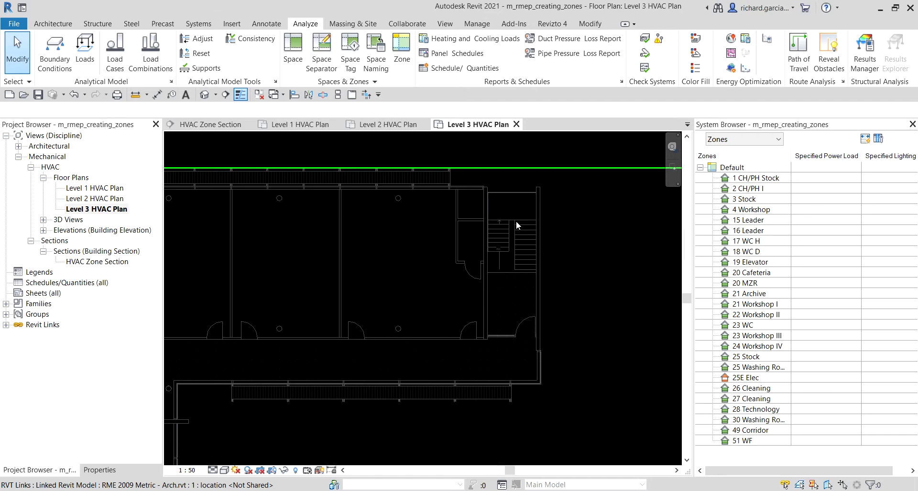
pyautogui.doubleClick(94, 189)
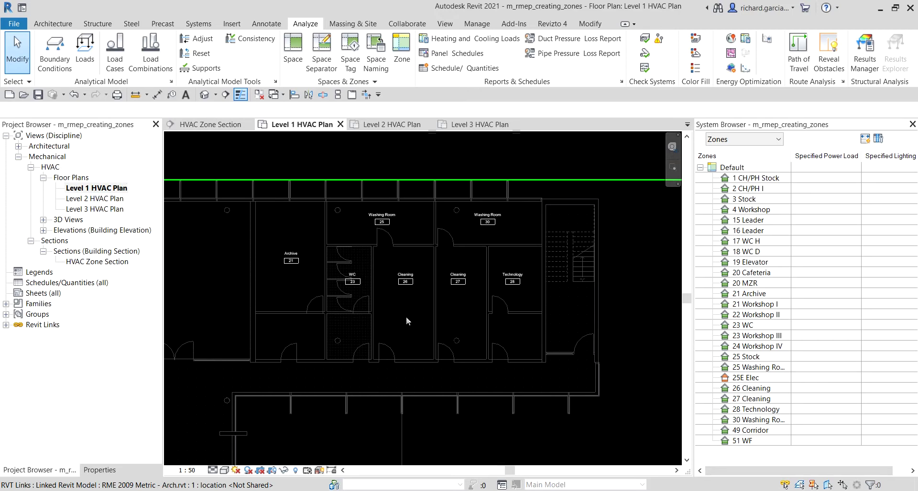
# Step: Create a zone on the Level 1 HVAC plan and add the spaces Archive 21, Washing Room 25 and Washing Room 30
pyautogui.scroll(2, 362, 321)
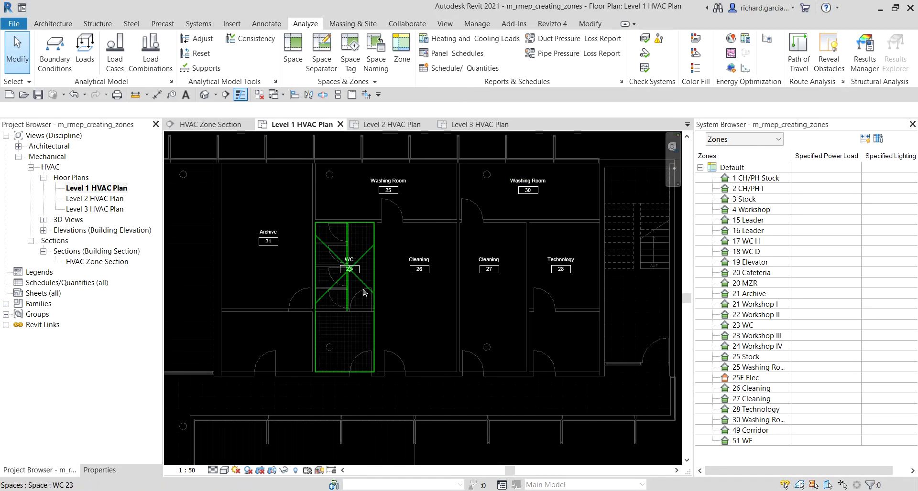
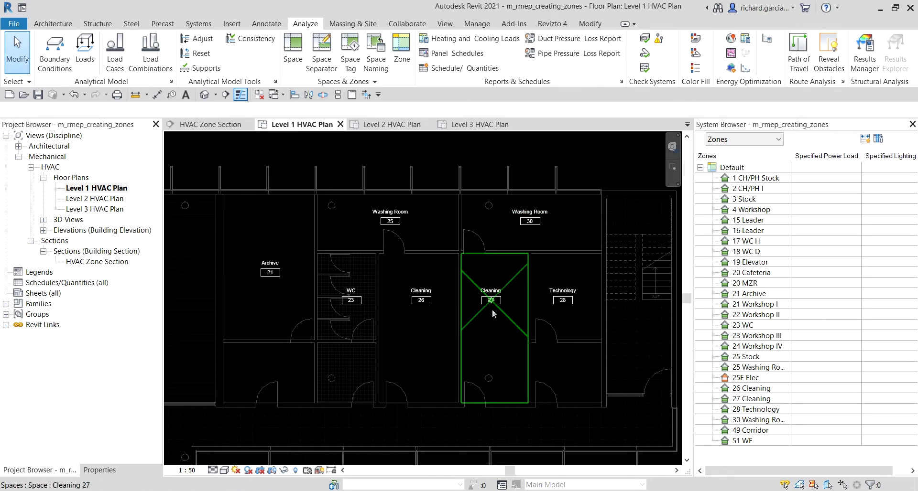
pyautogui.click(401, 55)
pyautogui.click(85, 62)
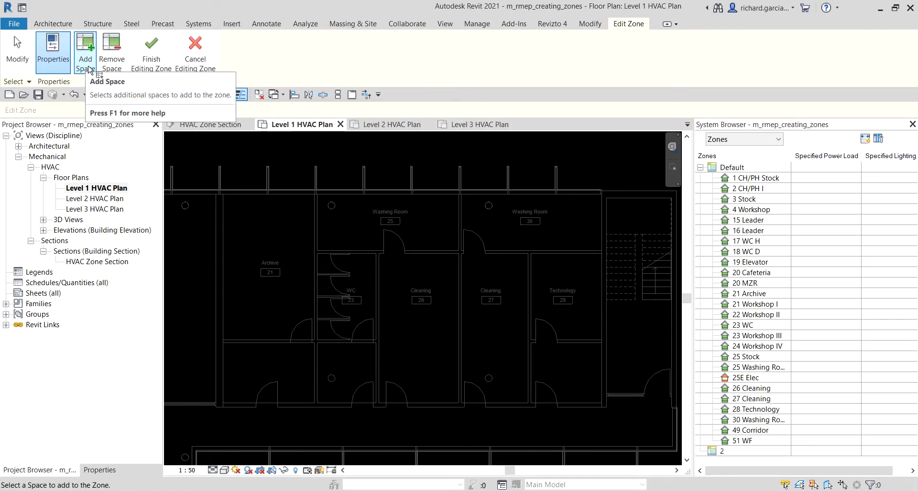
pyautogui.click(284, 288)
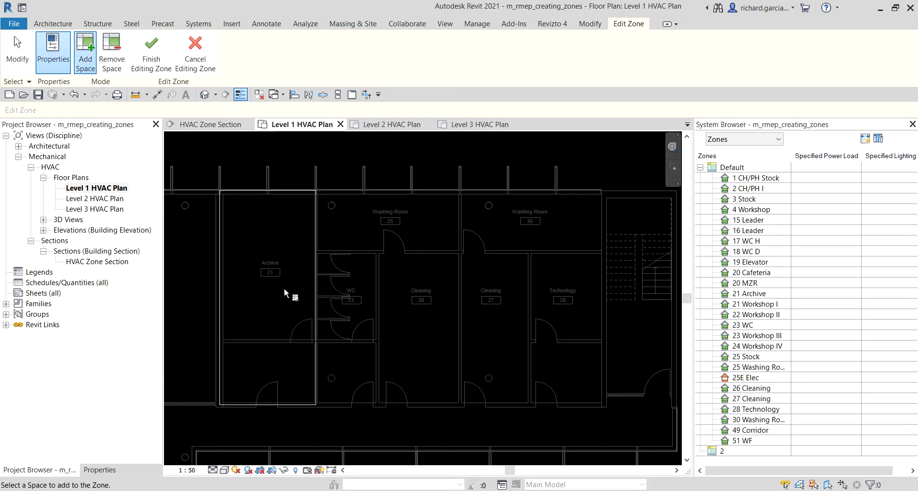
pyautogui.click(367, 201)
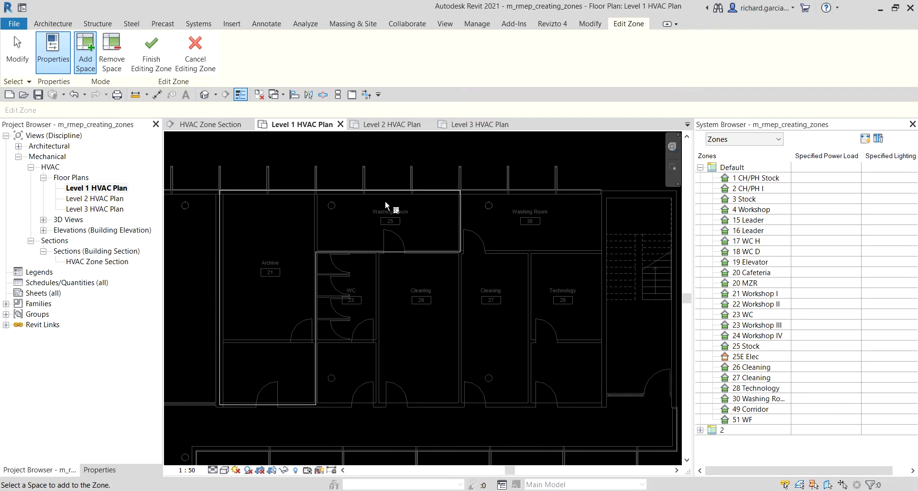
pyautogui.click(510, 203)
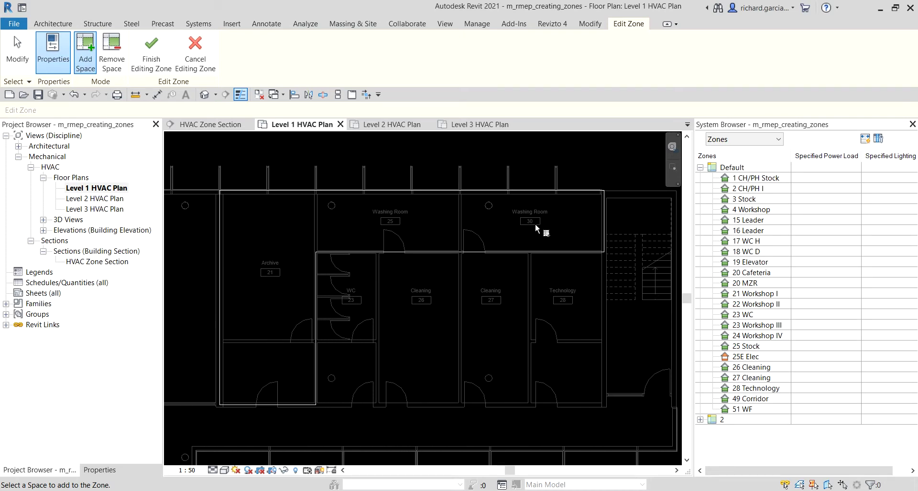
# Step: Name the new zone 1-1 and finish editing it
pyautogui.click(100, 470)
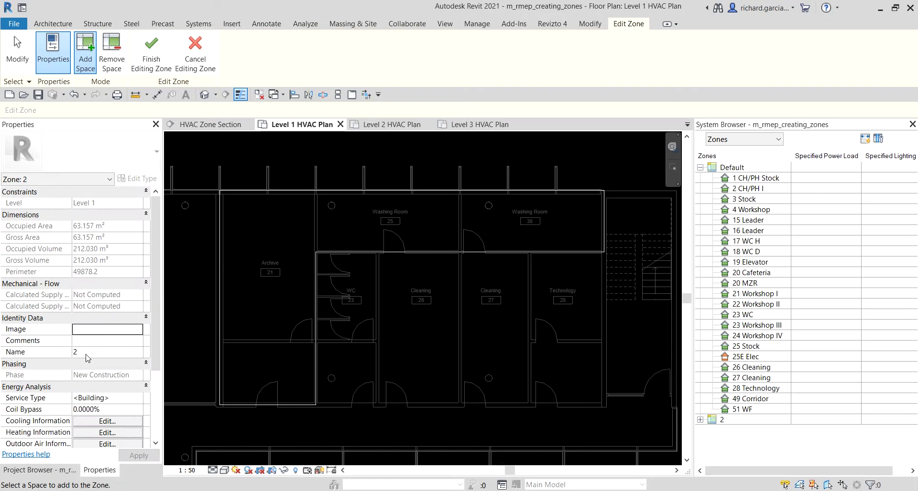
pyautogui.click(88, 353)
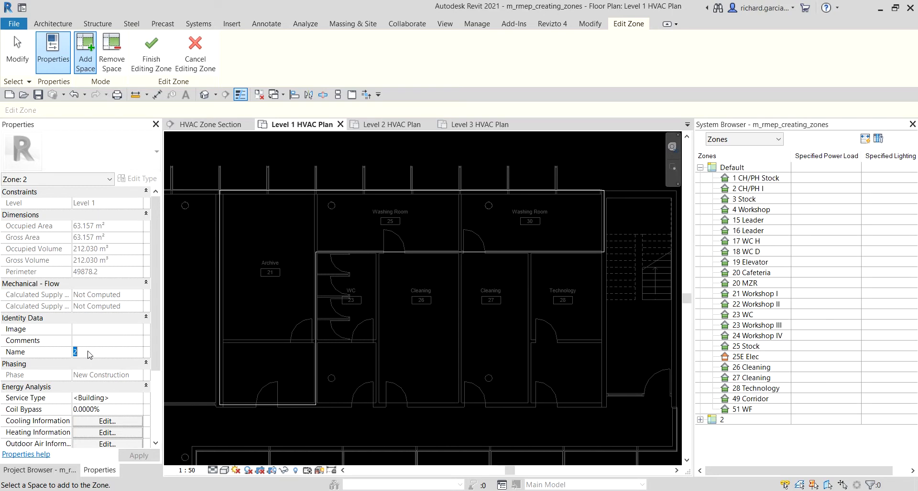
pyautogui.write('1-1')
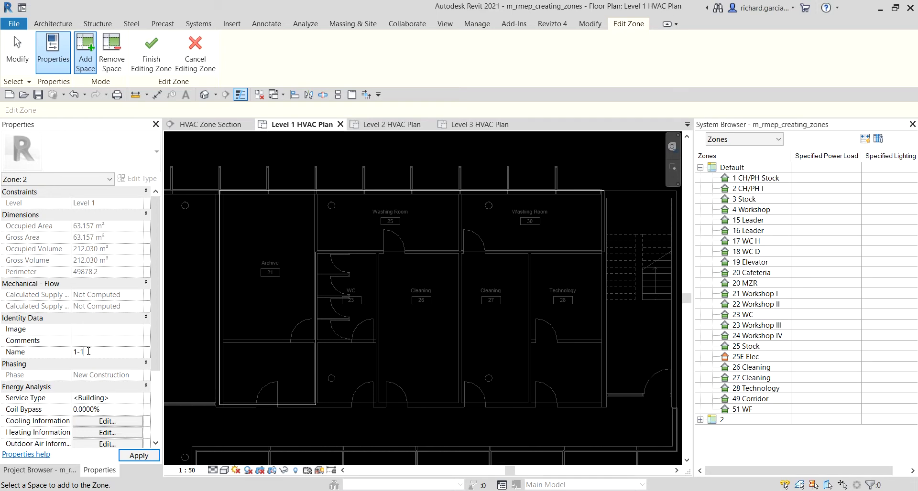
pyautogui.press('Return')
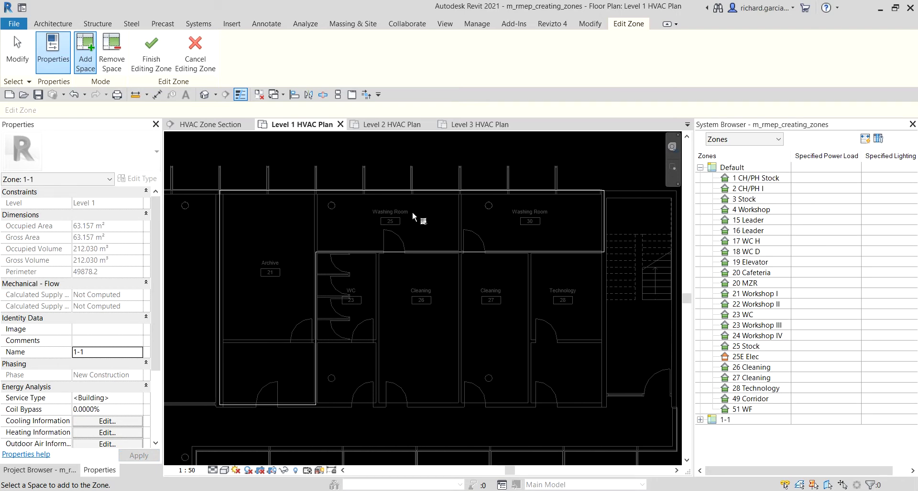
pyautogui.click(95, 353)
pyautogui.click(151, 54)
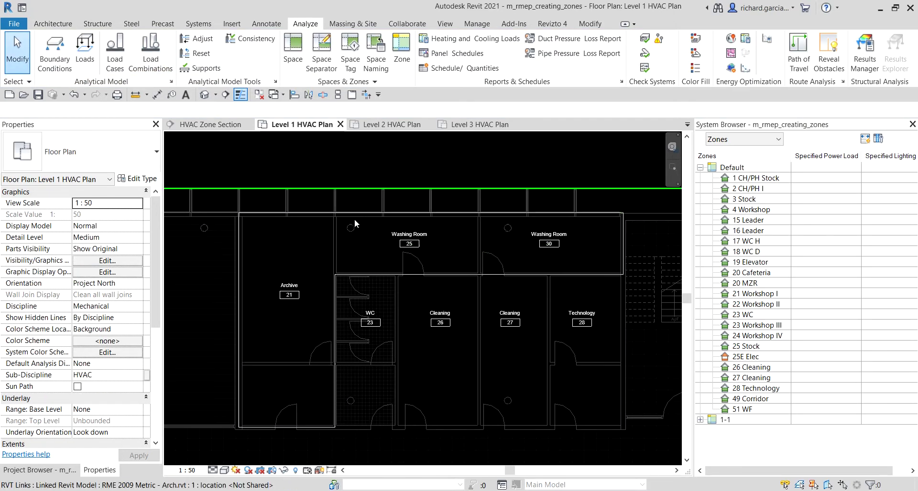
# Step: Move the control point of zone 1-1 outside the building, just above the Archive space
pyautogui.click(409, 268)
pyautogui.moveTo(415, 260); pyautogui.dragTo(309, 188)
# Step: Review zone 1-1 by expanding it in the System Browser, highlighting each of its spaces and checking the zone's properties
pyautogui.click(747, 420)
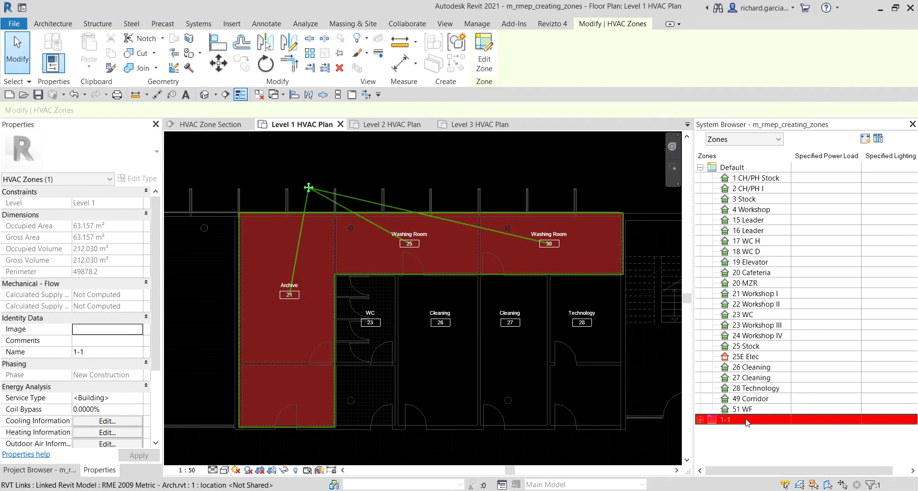
pyautogui.click(701, 421)
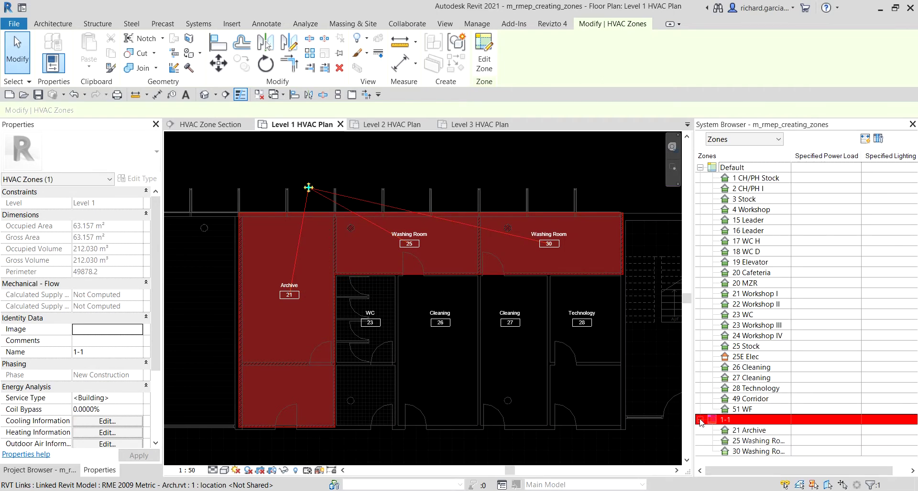
pyautogui.click(751, 433)
pyautogui.click(753, 442)
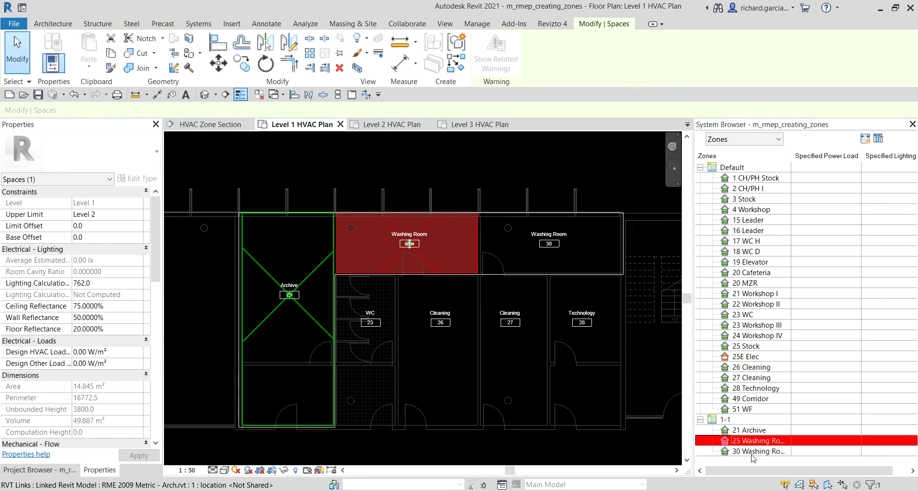
pyautogui.click(752, 453)
pyautogui.click(743, 431)
pyautogui.click(739, 420)
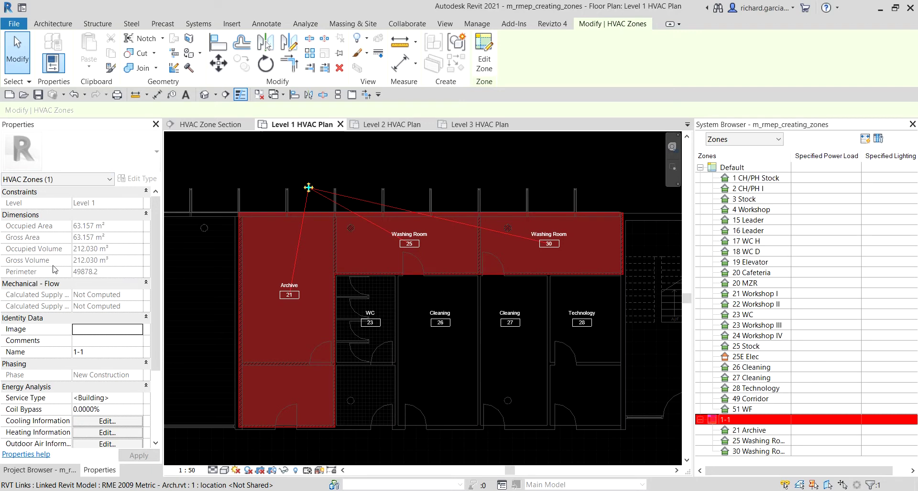
pyautogui.scroll(-3, 77, 318)
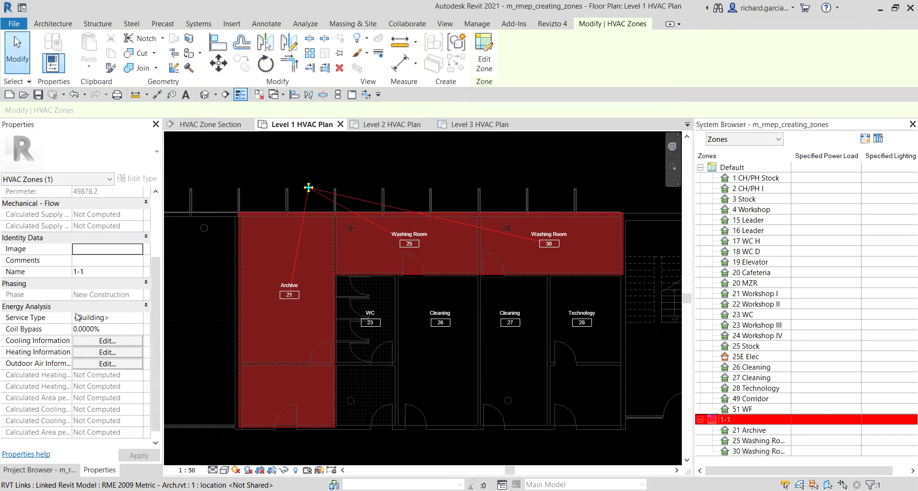
# Step: Review the identity, energy analysis and dimension properties of zone 1-1 and clear its selection
pyautogui.scroll(-1, 78, 317)
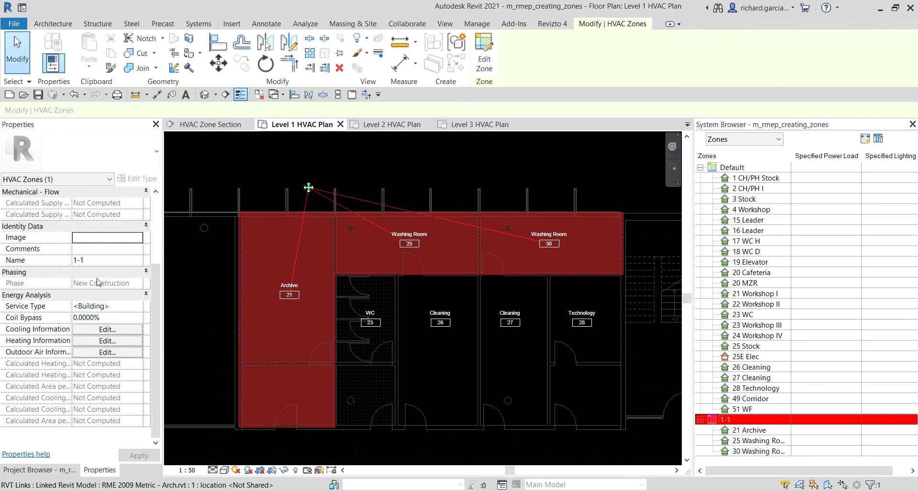
pyautogui.scroll(3, 75, 260)
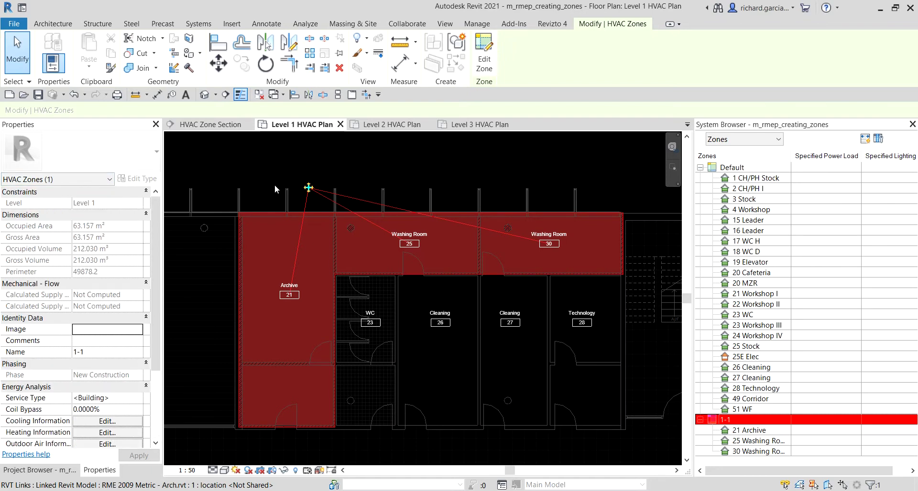
pyautogui.click(429, 150)
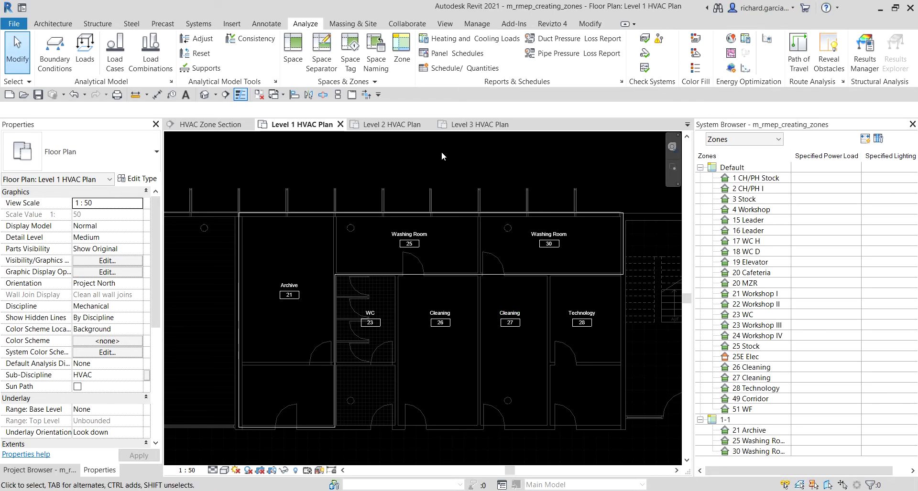
# Step: Turn on the Reference subcategory of Spaces in the Level 1 HVAC plan's visibility overrides, and undo that change
pyautogui.press('v')
pyautogui.press('g')
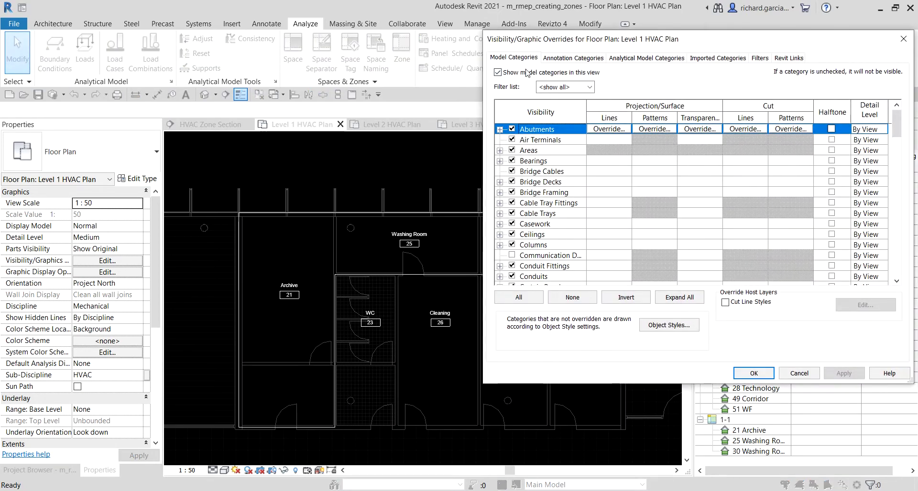
pyautogui.click(538, 205)
pyautogui.scroll(-15, 538, 211)
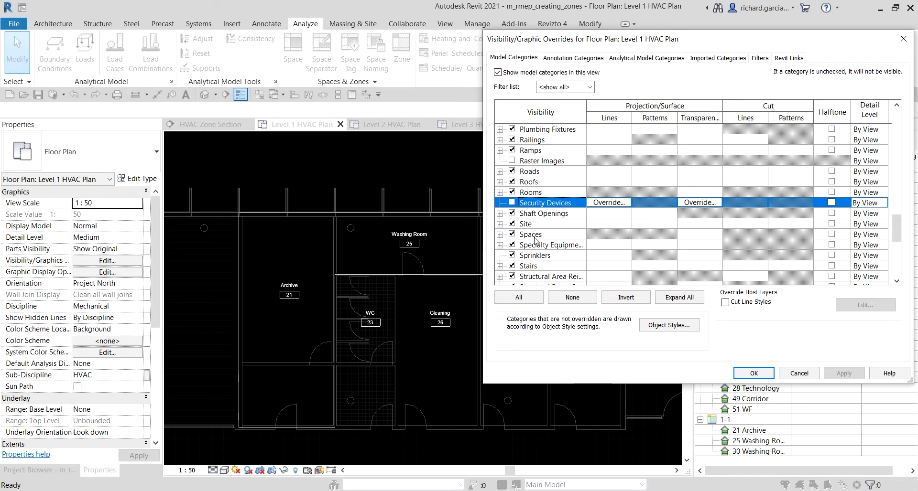
pyautogui.click(534, 235)
pyautogui.click(499, 235)
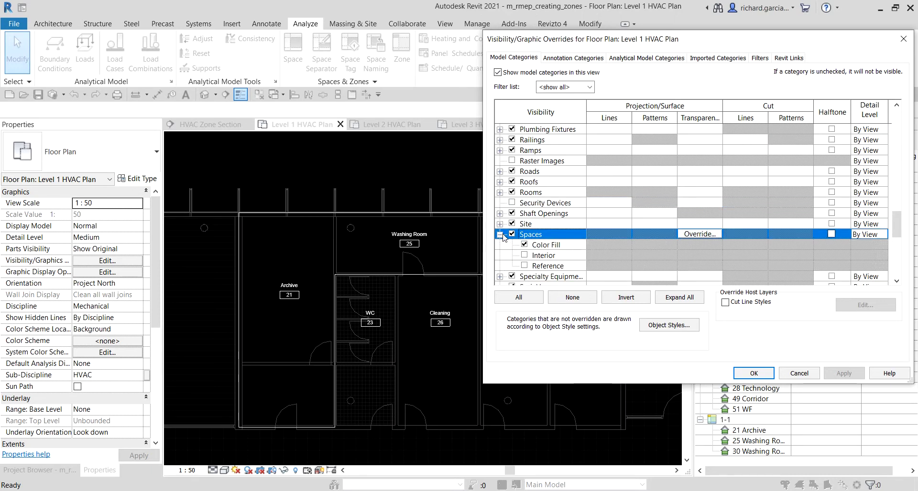
pyautogui.click(524, 266)
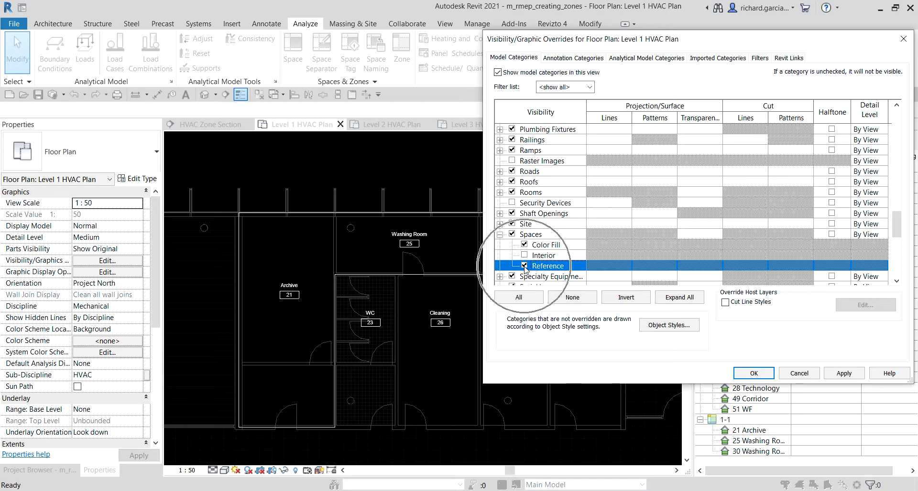
pyautogui.click(754, 373)
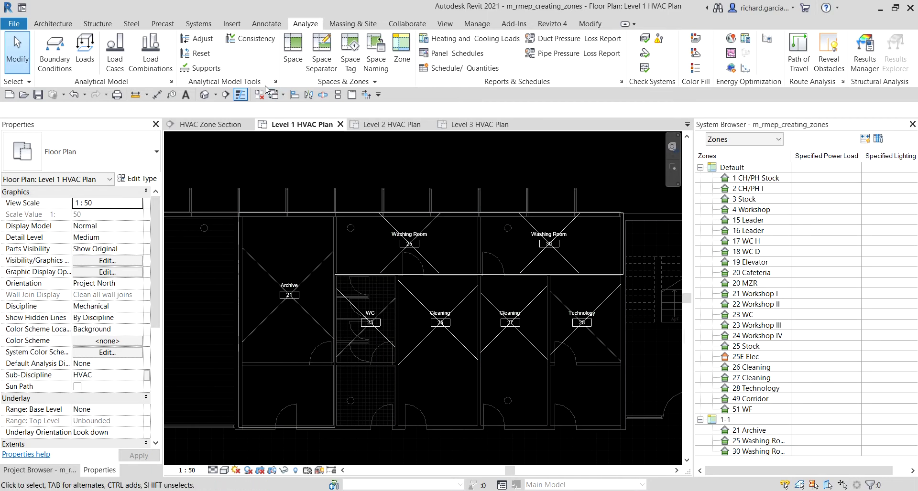
pyautogui.click(74, 98)
# Step: Create a second zone on the Level 1 HVAC plan with the spaces WC 23, Cleaning 26, Cleaning 27 and Technology 28
pyautogui.scroll(-1, 470, 148)
pyautogui.moveTo(469, 148); pyautogui.dragTo(439, 317, button='middle')
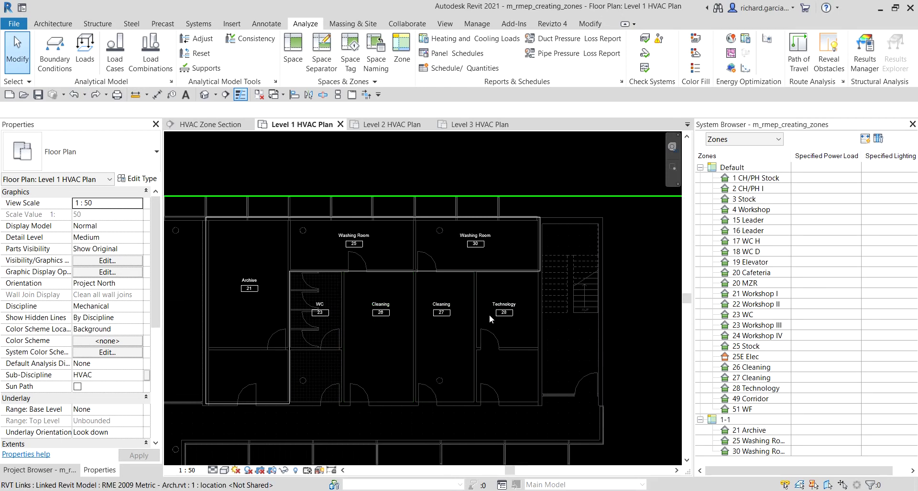
pyautogui.click(401, 56)
pyautogui.click(324, 319)
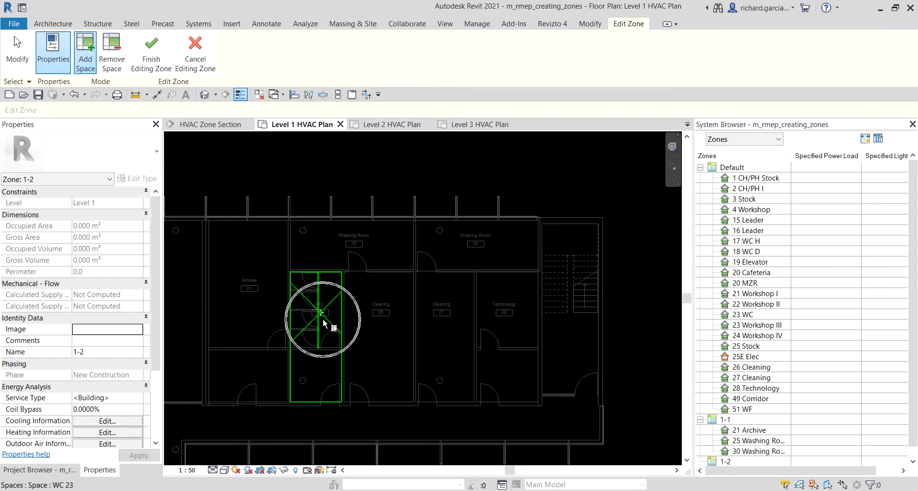
pyautogui.click(395, 324)
pyautogui.click(457, 330)
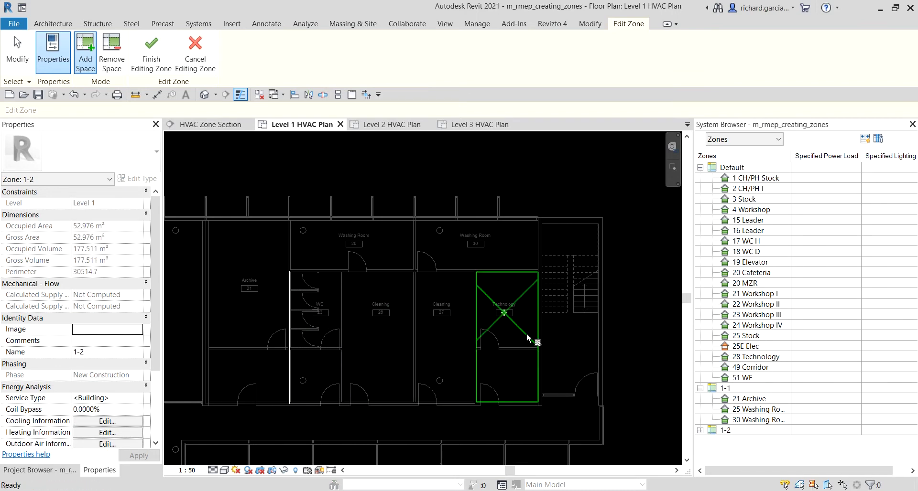
pyautogui.click(527, 333)
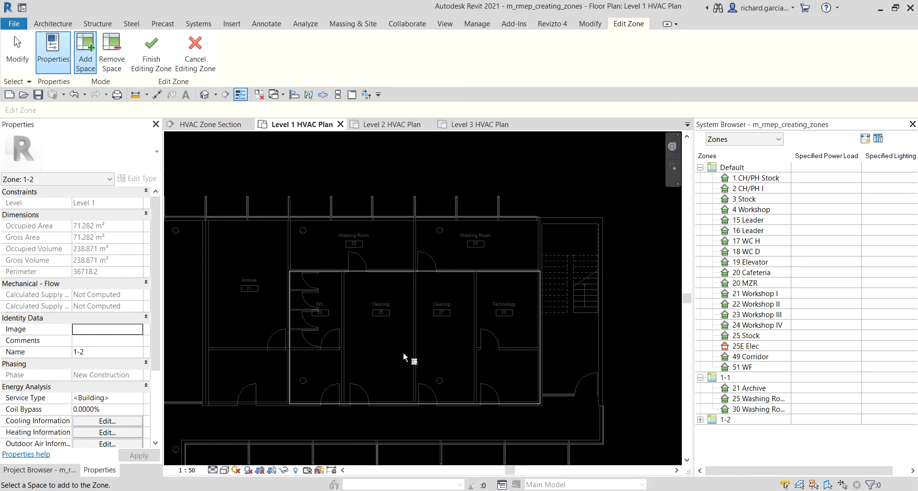
# Step: Expand zone 1-2 in the System Browser, compare its extent with zone 1-1 in the plan, and finish editing the zone
pyautogui.click(736, 419)
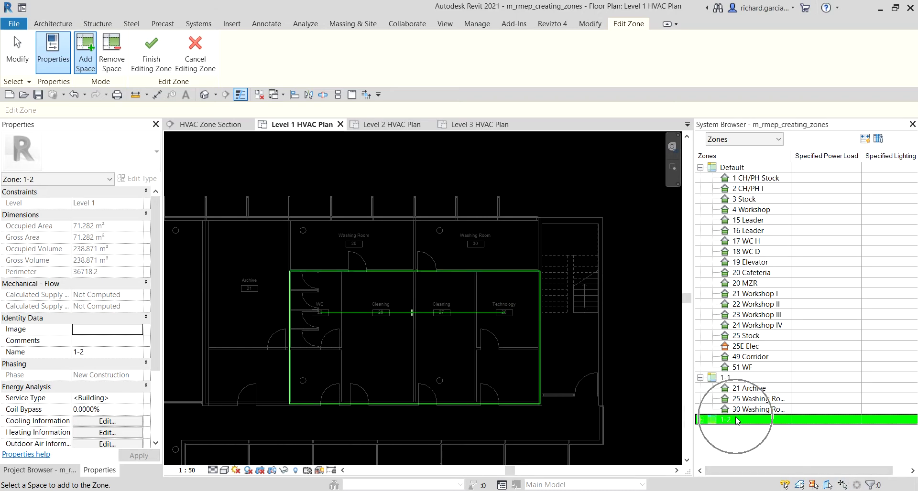
pyautogui.click(699, 420)
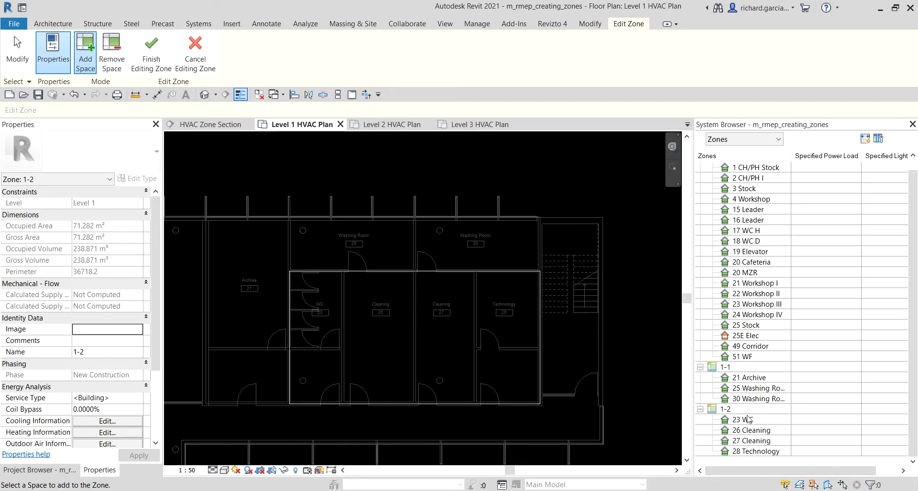
pyautogui.click(752, 431)
pyautogui.click(155, 47)
pyautogui.click(727, 371)
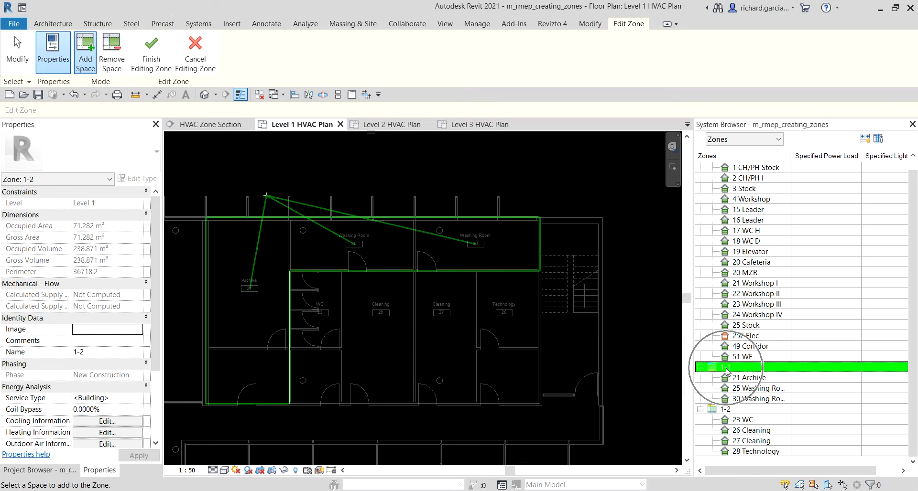
pyautogui.click(733, 414)
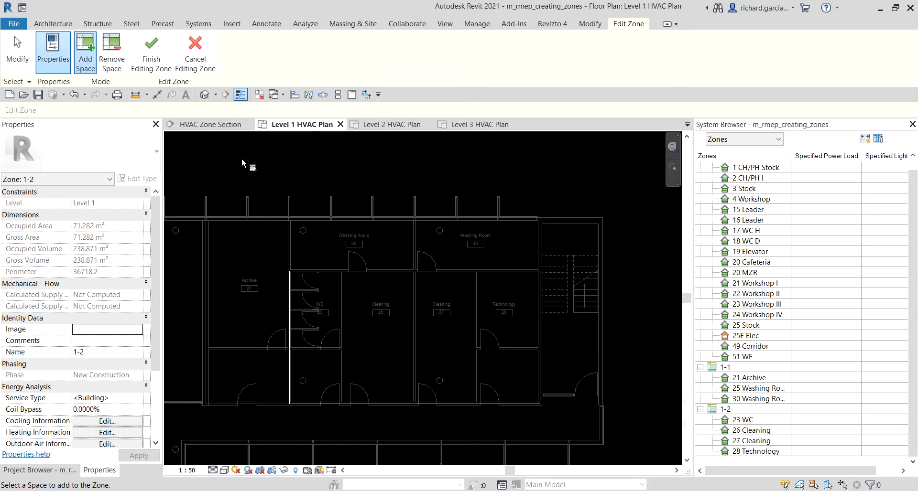
pyautogui.click(151, 48)
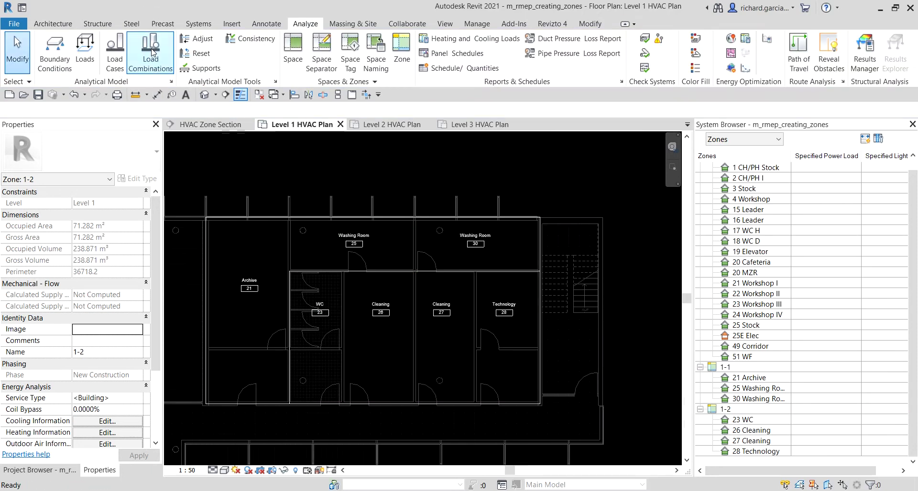
# Step: Open the Level 2 HVAC Plan and start a new zone for the rooms beside the staircase
pyautogui.click(64, 471)
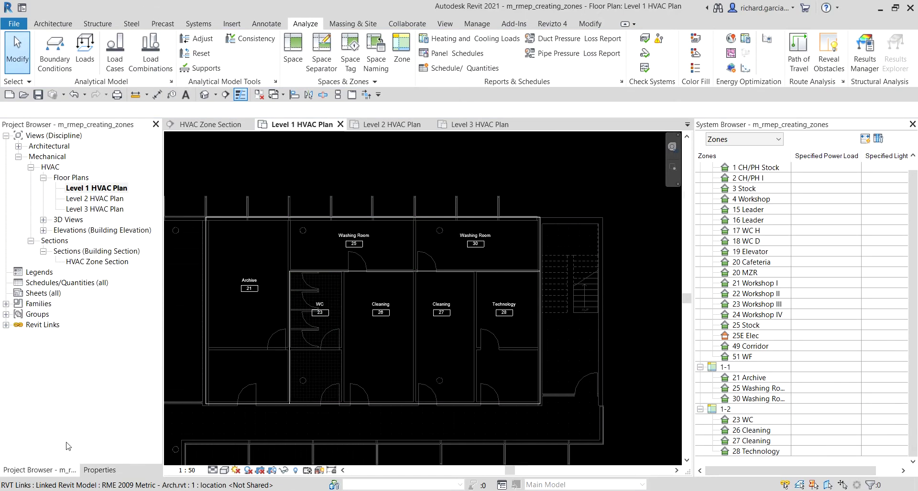
pyautogui.doubleClick(102, 199)
pyautogui.scroll(-2, 336, 260)
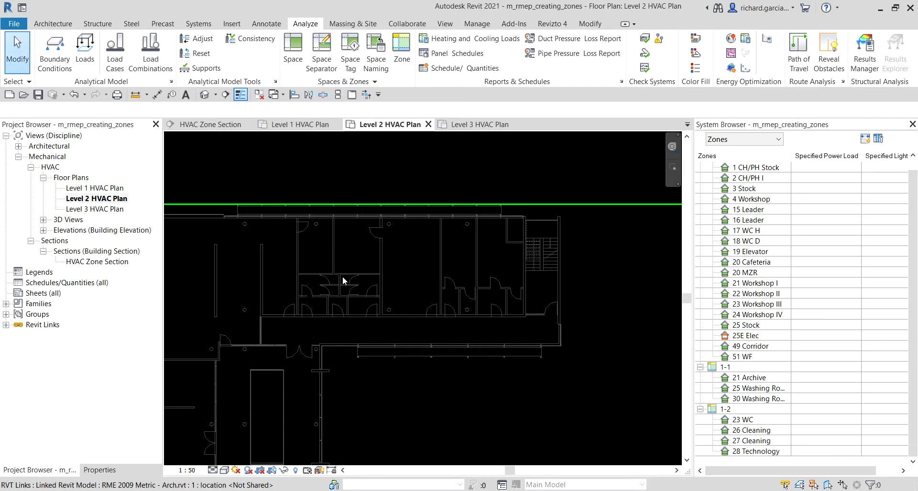
pyautogui.scroll(1, 463, 250)
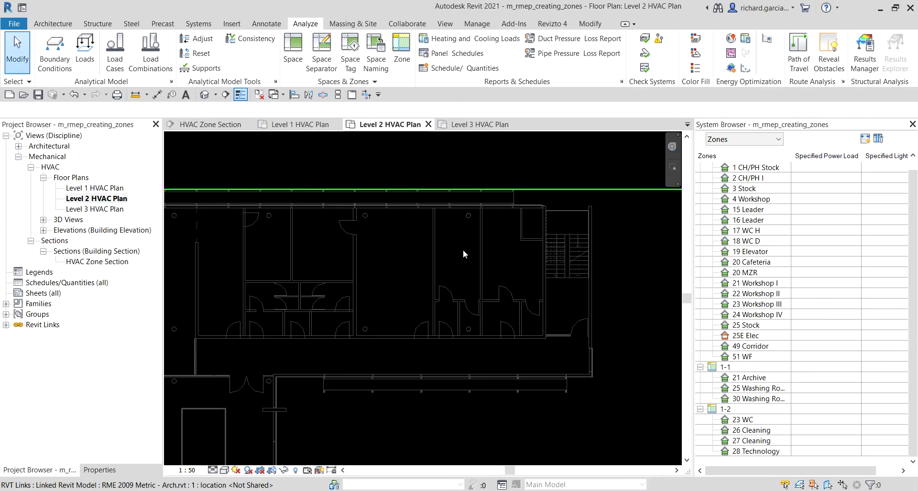
pyautogui.click(401, 55)
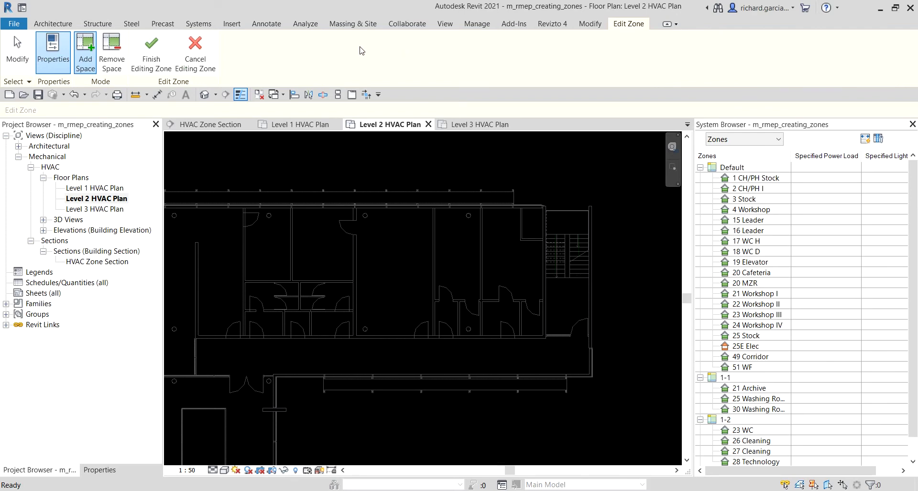
# Step: Start the Space tool within the zone edit and set the upper limit to Level 2 Plenum with an offset of 0
pyautogui.click(305, 25)
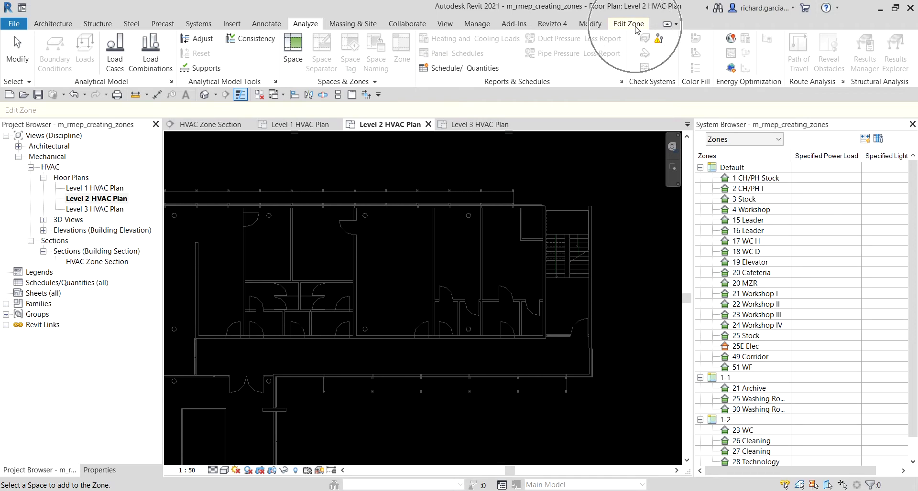
pyautogui.click(296, 48)
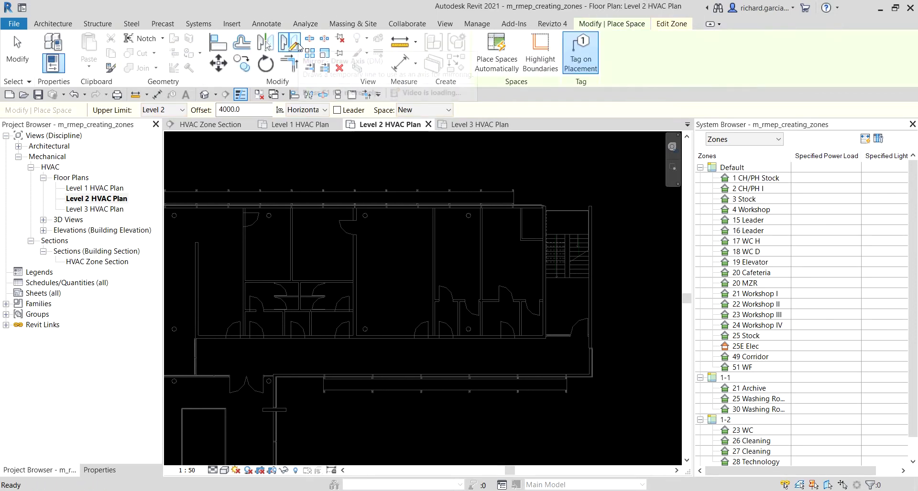
pyautogui.click(98, 471)
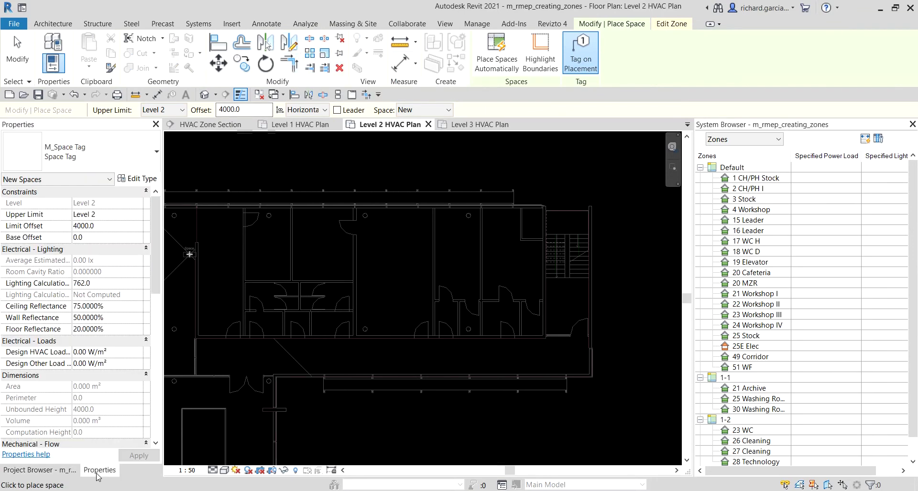
pyautogui.moveTo(307, 266); pyautogui.dragTo(416, 263, button='middle')
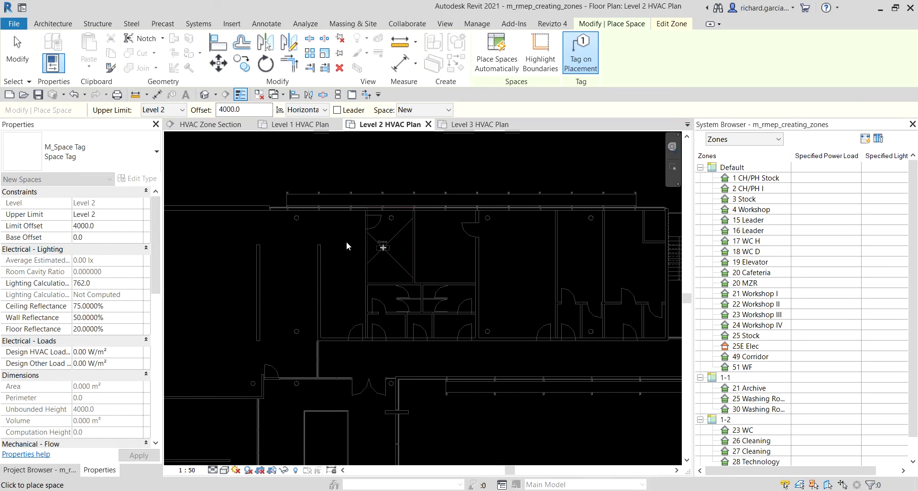
pyautogui.click(179, 110)
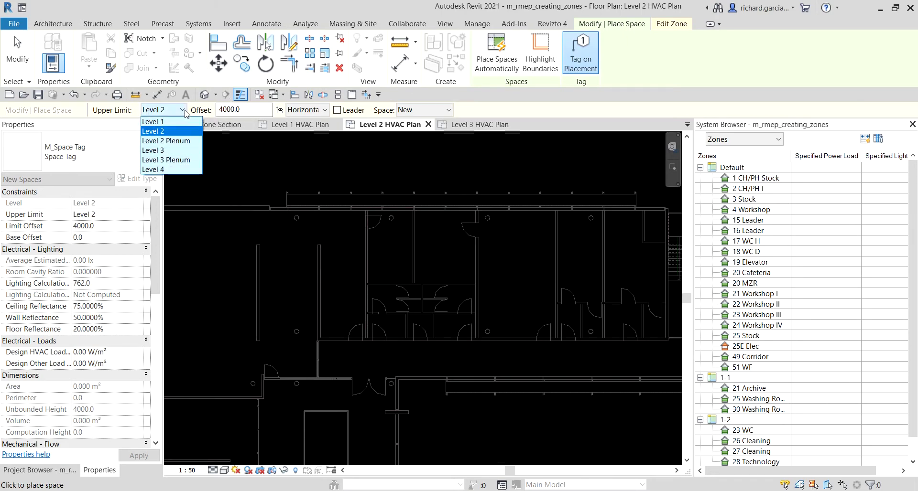
pyautogui.click(173, 142)
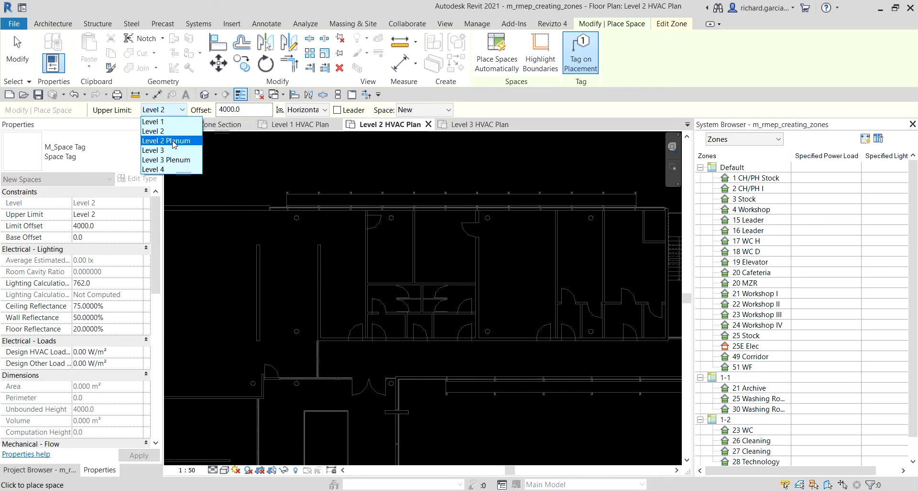
pyautogui.click(173, 142)
pyautogui.click(173, 143)
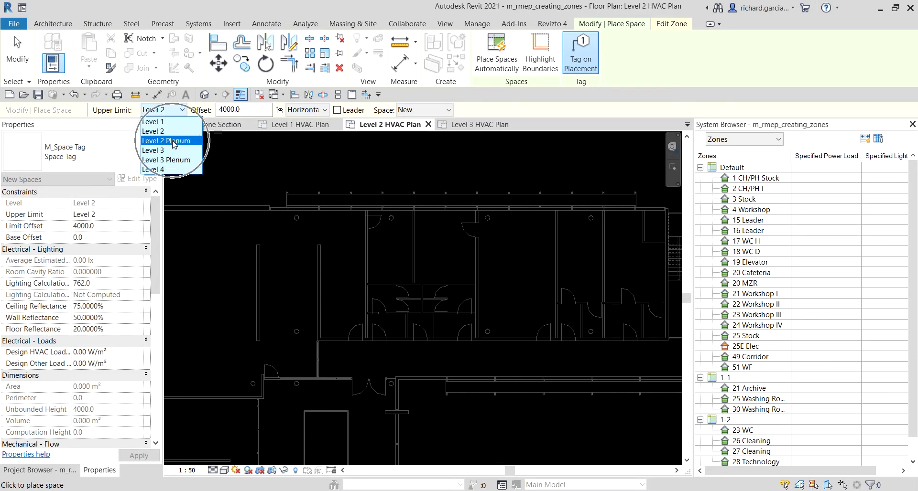
pyautogui.click(173, 143)
pyautogui.click(259, 111)
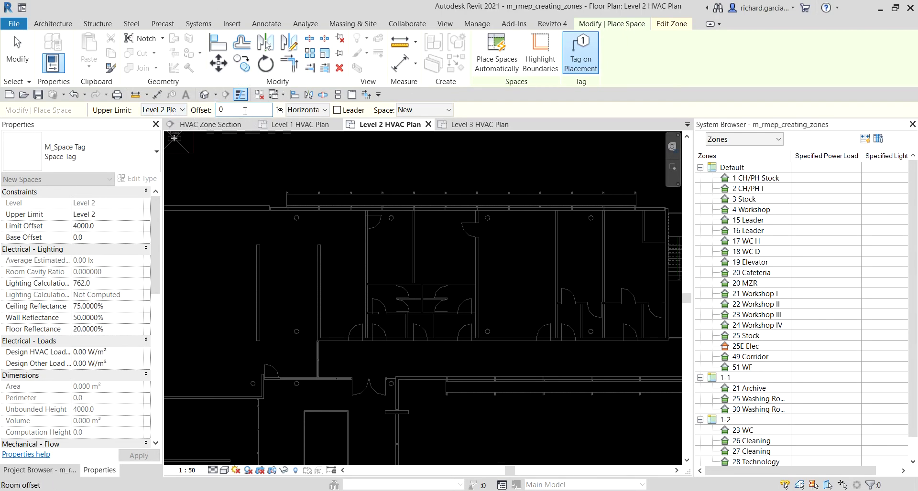
# Step: Place new spaces in the three adjoining rooms west of the Level 2 staircase and return to editing the zone
pyautogui.moveTo(432, 265); pyautogui.dragTo(385, 242, button='middle')
pyautogui.scroll(-2, 339, 246)
pyautogui.scroll(3, 331, 261)
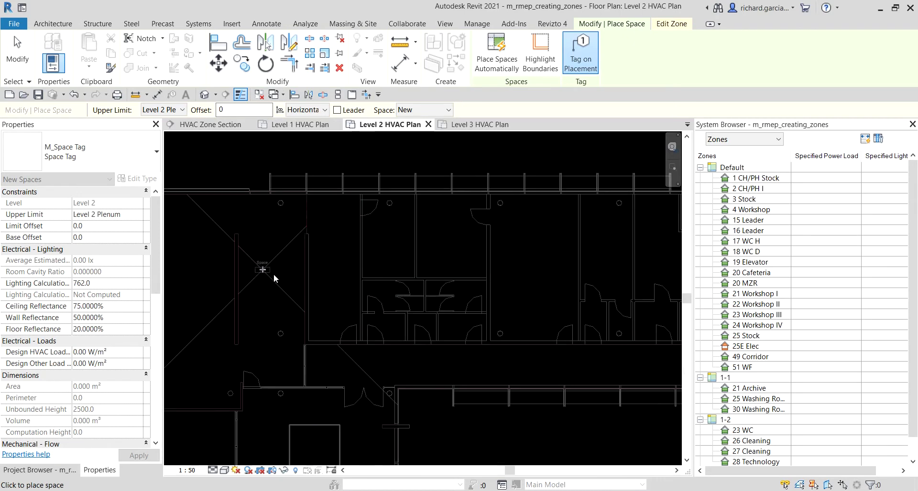
pyautogui.hscroll(3, 330, 240)
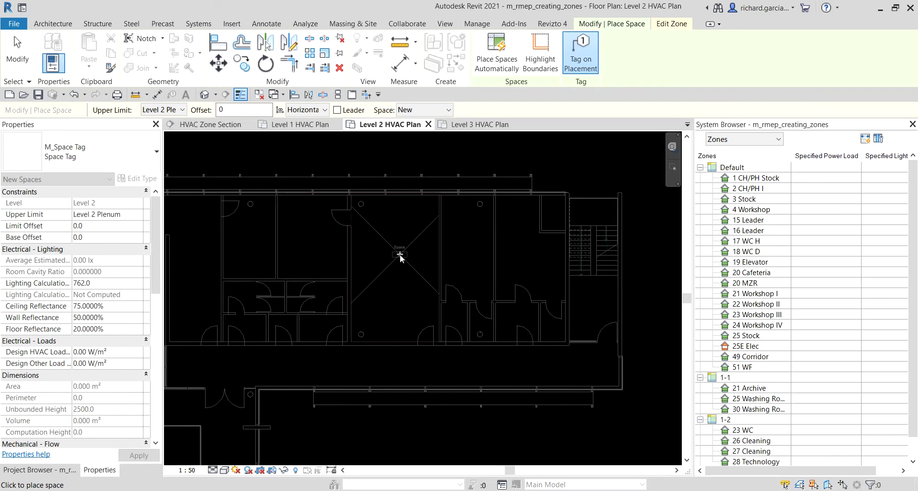
pyautogui.click(400, 253)
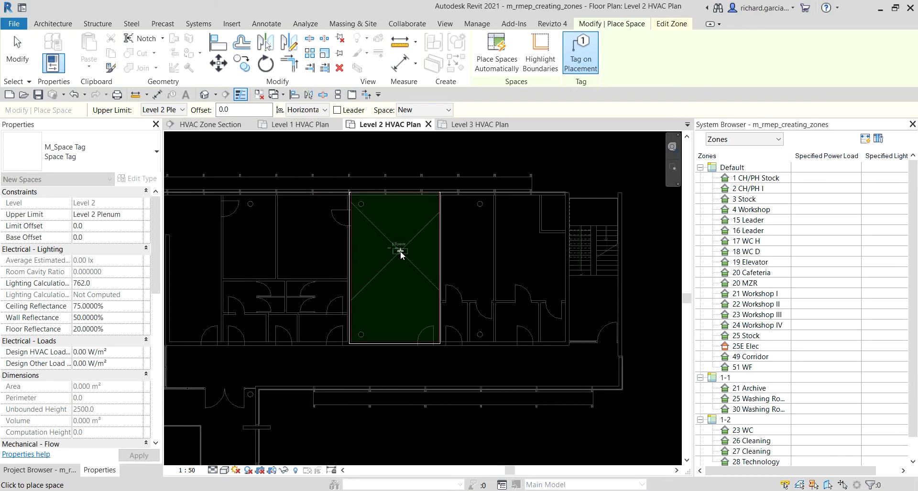
pyautogui.click(469, 254)
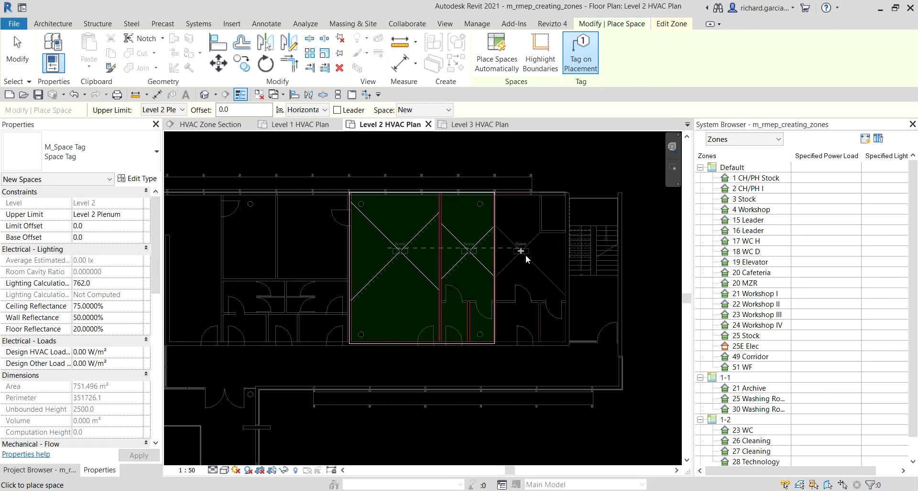
pyautogui.click(534, 253)
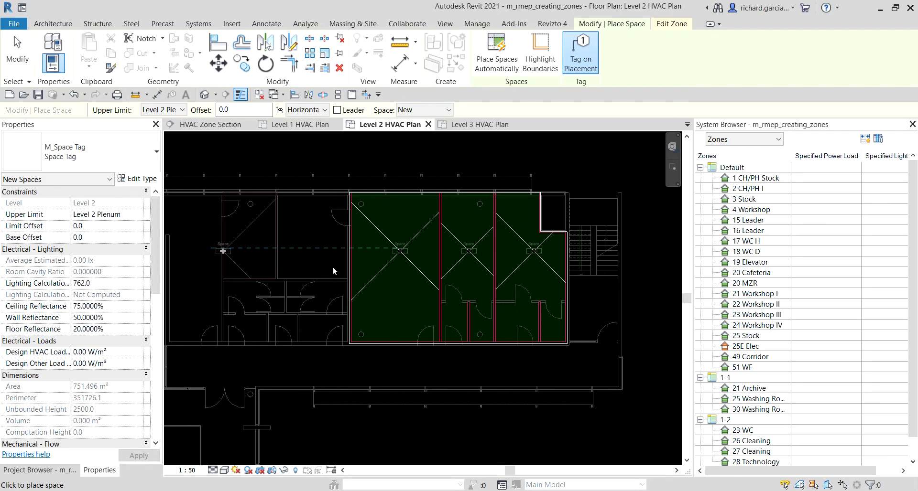
pyautogui.click(675, 25)
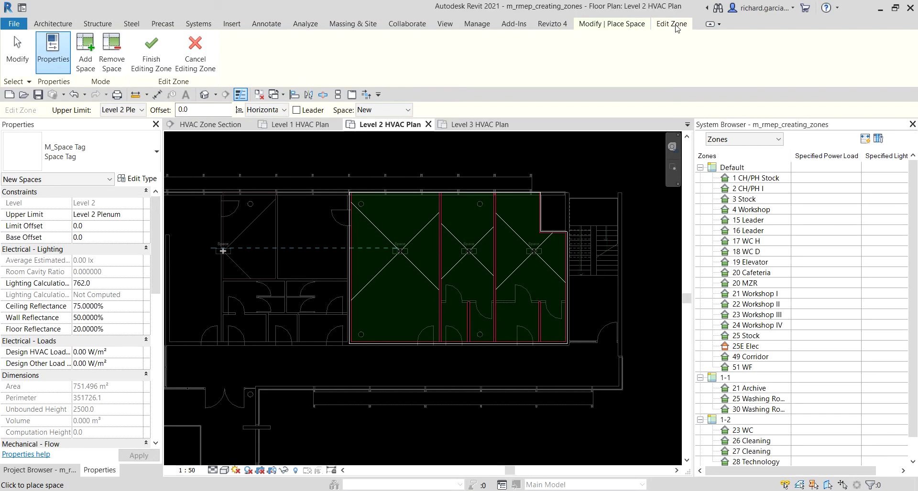
# Step: Finish editing the Level 2 zone and move its connecting node above the building's north facade
pyautogui.click(149, 47)
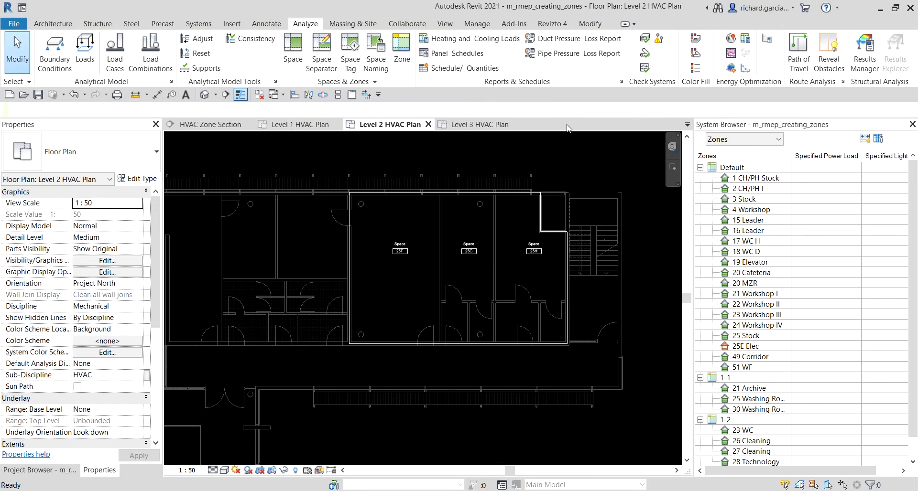
pyautogui.scroll(2, 483, 204)
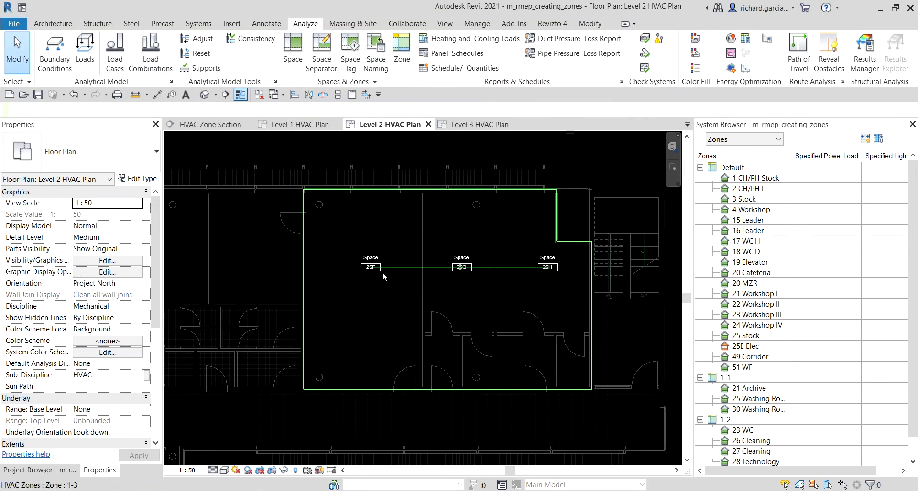
pyautogui.click(409, 267)
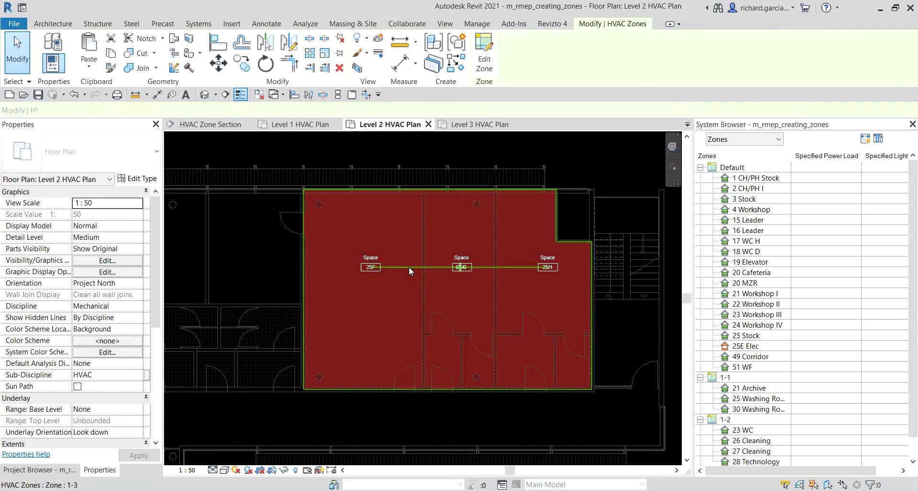
pyautogui.moveTo(456, 247); pyautogui.dragTo(407, 146)
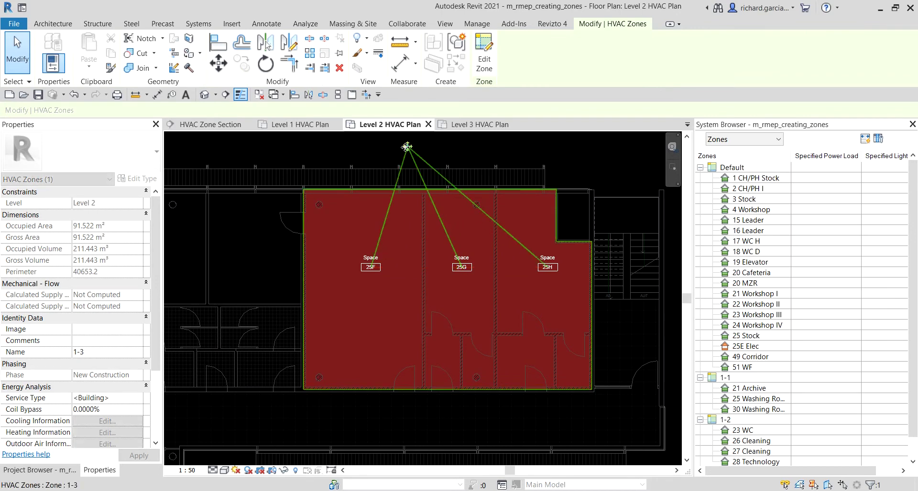
# Step: Rename the selected Level 2 zone as 2-1 and clear the selection
pyautogui.click(91, 354)
pyautogui.click(91, 352)
pyautogui.write('2-1')
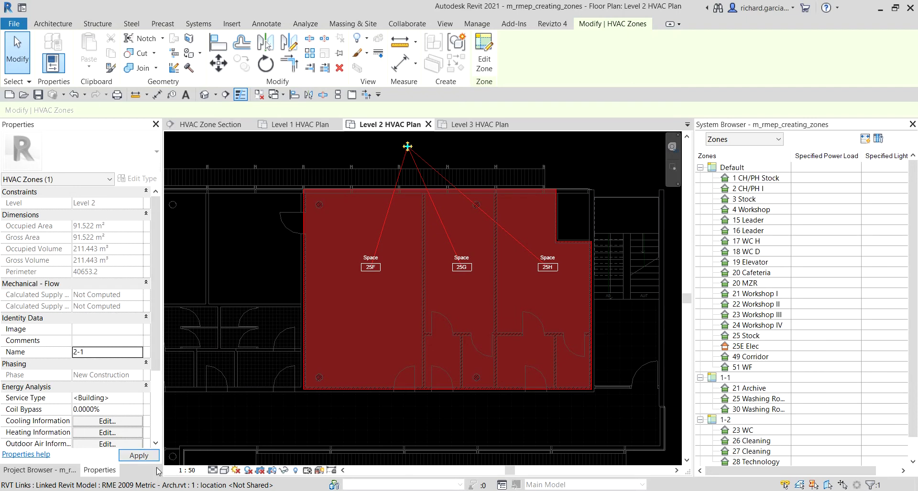
pyautogui.press('Return')
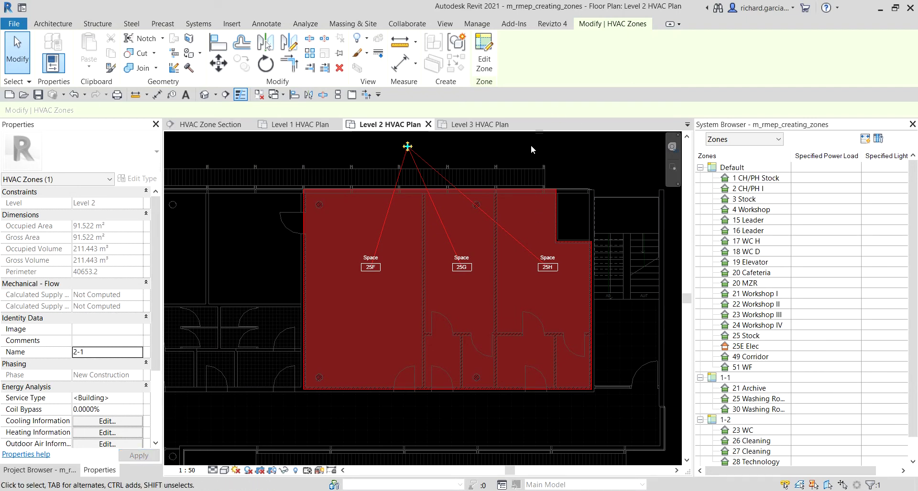
pyautogui.press('Escape')
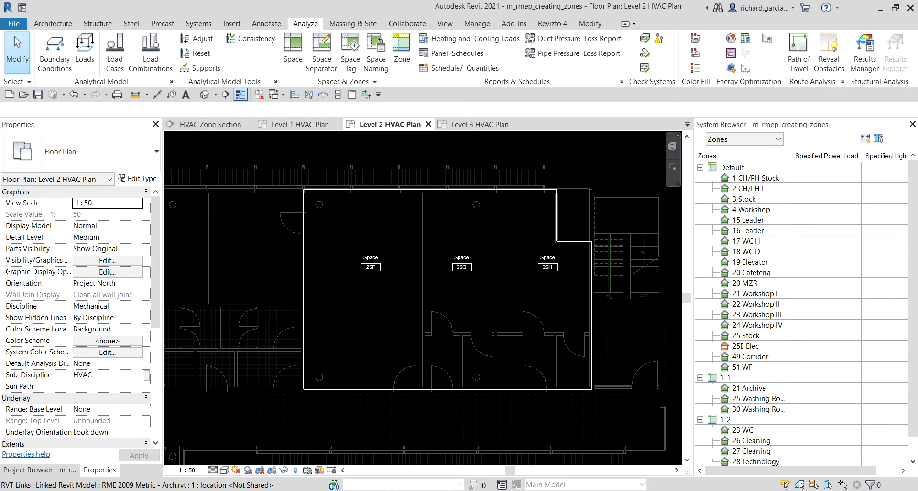
# Step: Preview a space over the Level 2 staircase and adjoining corridor to examine the boundaries, leaving the Space tool without placing one
pyautogui.moveTo(513, 285); pyautogui.dragTo(339, 272, button='middle')
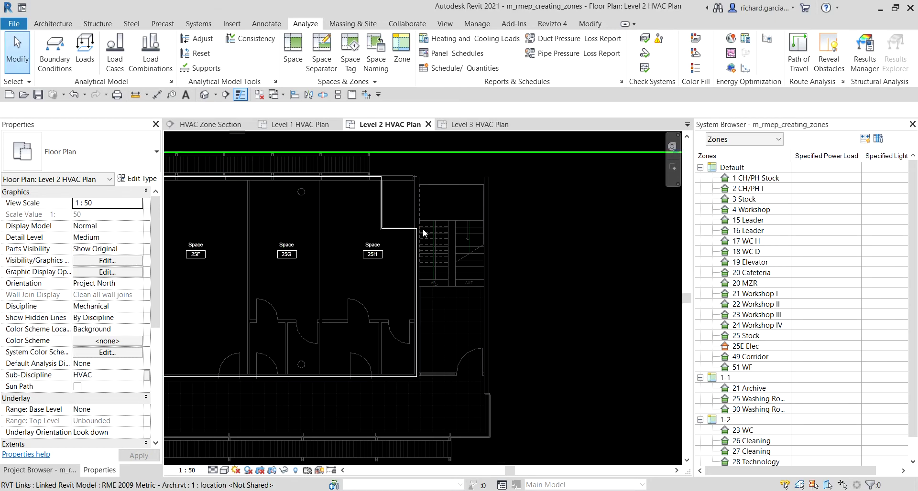
pyautogui.click(294, 48)
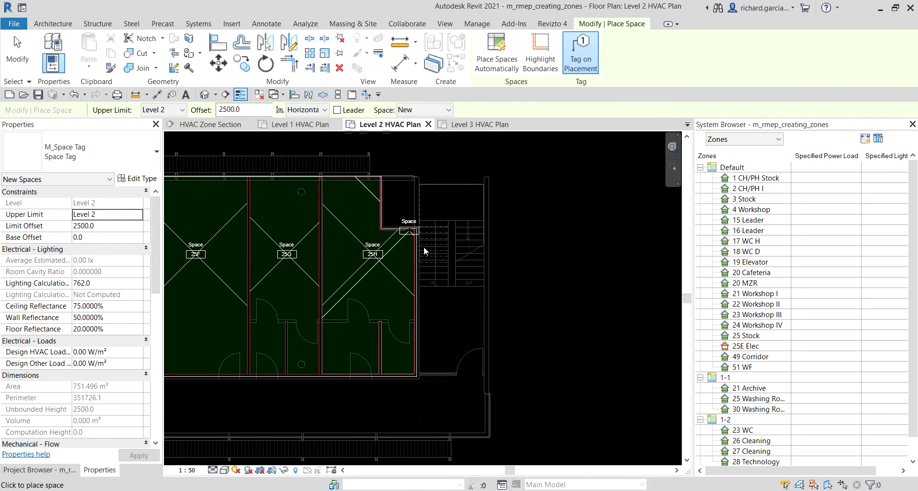
pyautogui.scroll(-5, 457, 268)
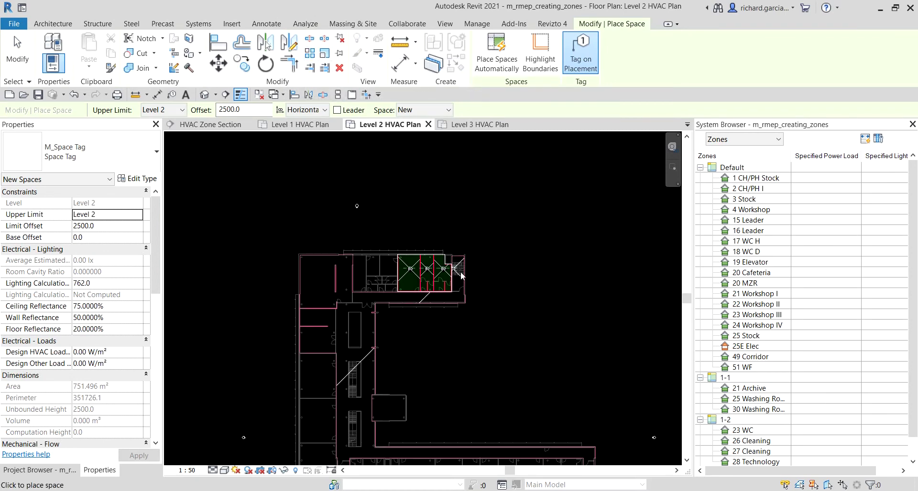
pyautogui.scroll(5, 460, 276)
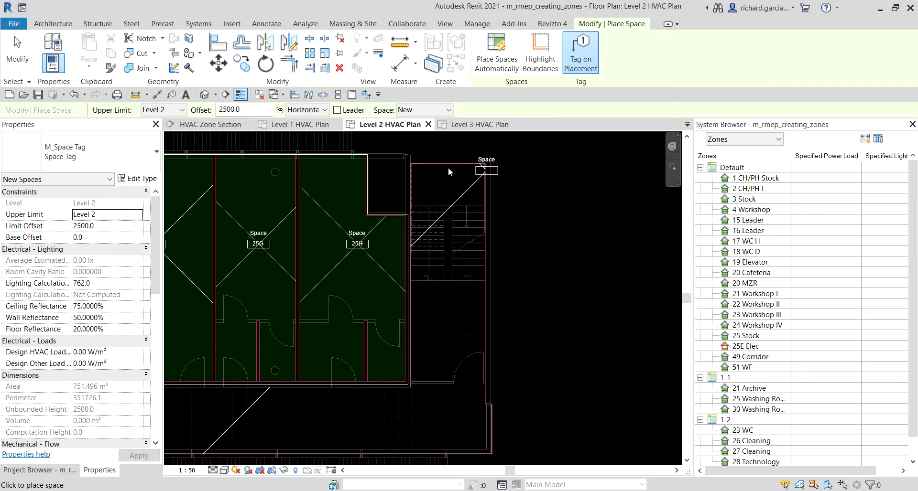
pyautogui.scroll(-5, 476, 316)
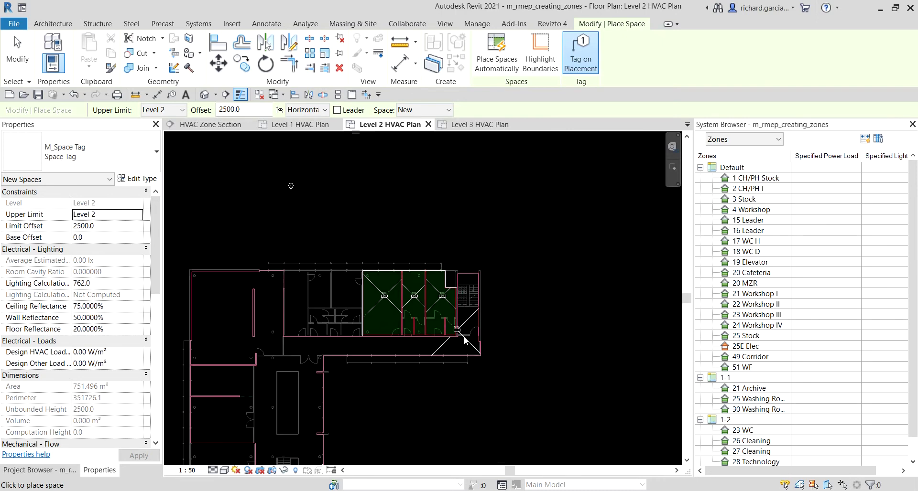
pyautogui.scroll(5, 473, 300)
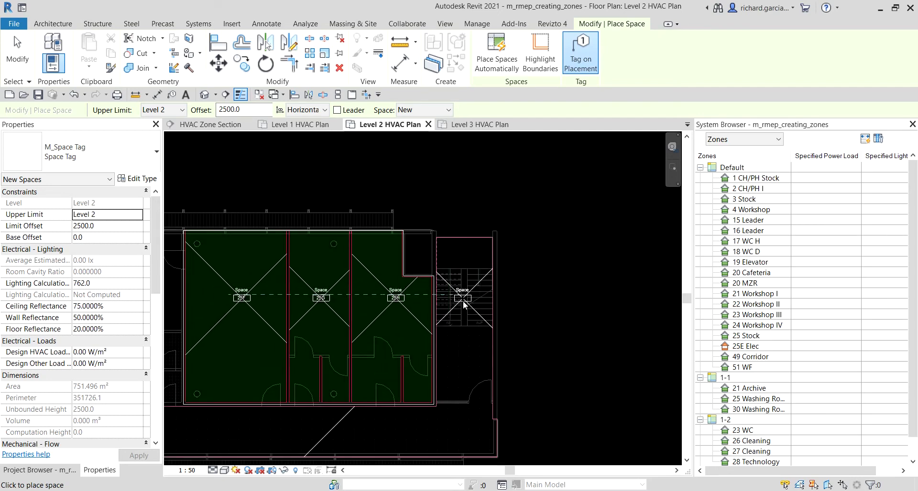
pyautogui.click(19, 48)
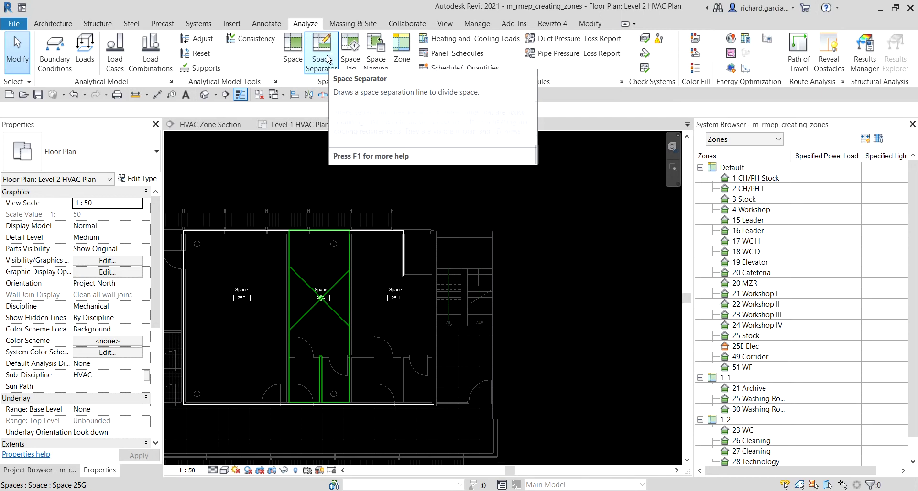
# Step: Draw a rectangular space separator around the Level 2 staircase, from its upper-left inner corner to the door wall at its east side
pyautogui.click(326, 59)
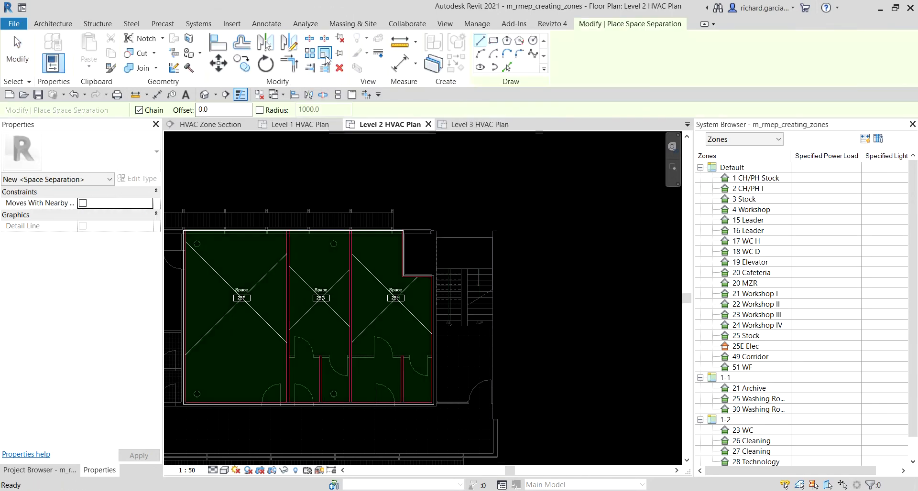
pyautogui.click(493, 43)
pyautogui.scroll(8, 436, 264)
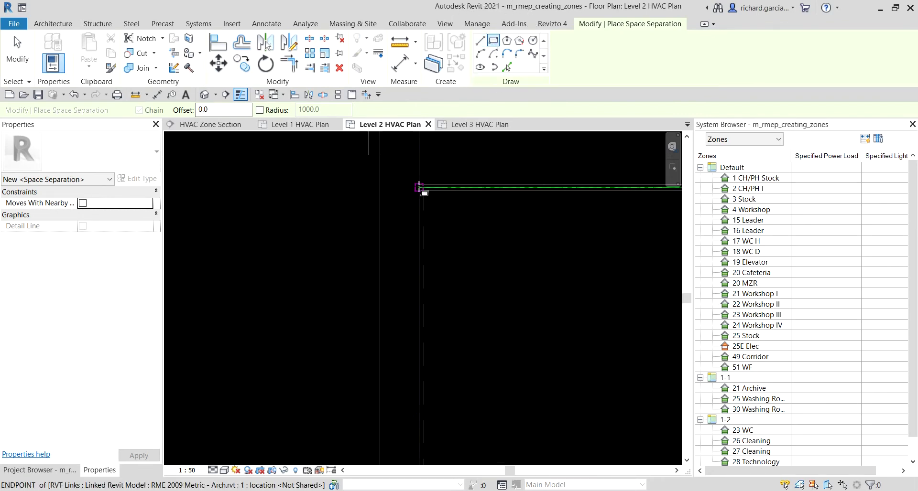
pyautogui.click(419, 184)
pyautogui.scroll(-4, 419, 184)
pyautogui.moveTo(527, 356); pyautogui.dragTo(576, 342, button='middle')
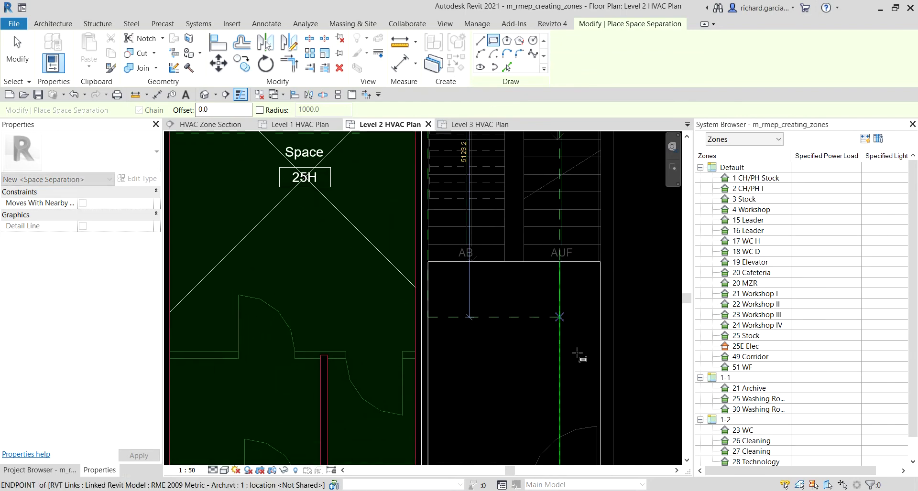
pyautogui.scroll(-3, 576, 342)
pyautogui.scroll(5, 540, 297)
pyautogui.scroll(-2, 540, 296)
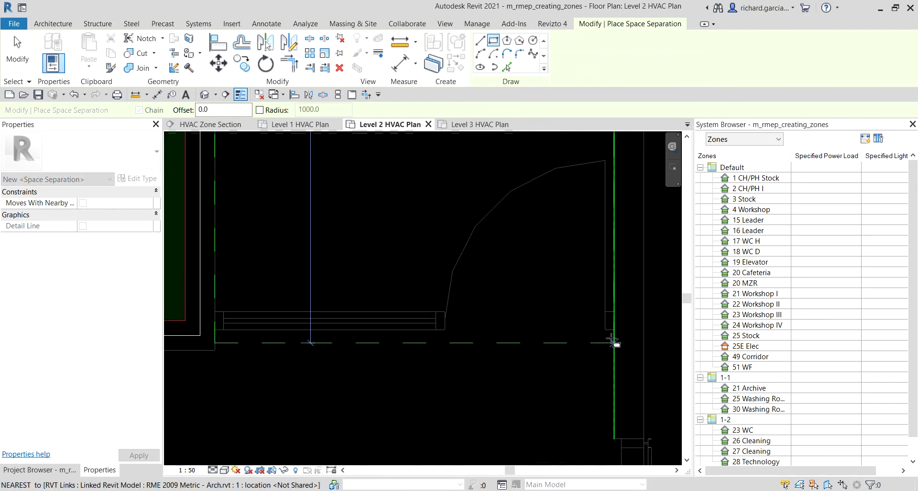
pyautogui.click(617, 331)
pyautogui.scroll(2, 618, 331)
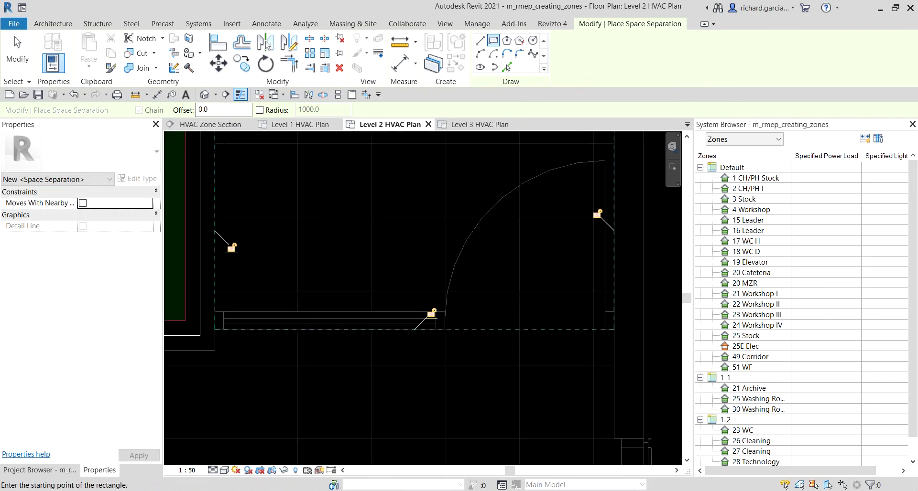
# Step: Open the Level 1 HVAC Plan and draw a rectangular space separator around the staircase down to its door wall
pyautogui.click(62, 471)
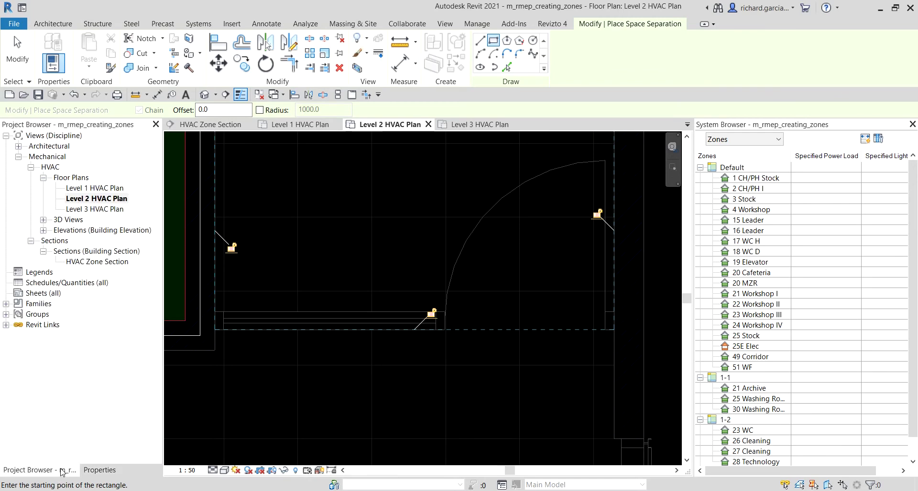
pyautogui.doubleClick(106, 187)
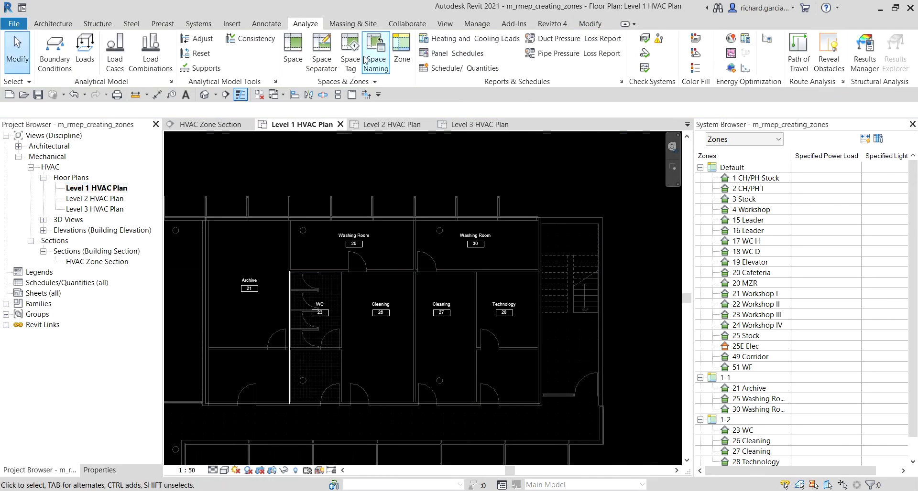
pyautogui.click(321, 52)
pyautogui.click(494, 40)
pyautogui.scroll(5, 532, 222)
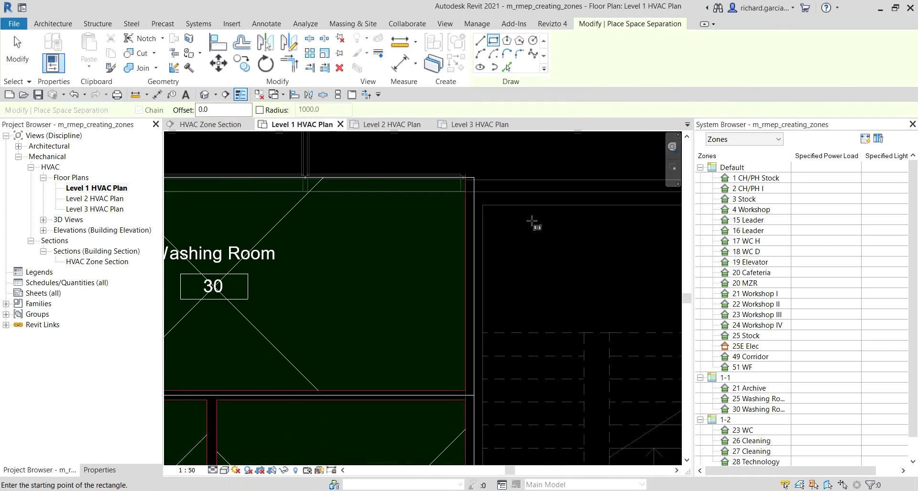
pyautogui.click(483, 205)
pyautogui.scroll(-3, 555, 234)
pyautogui.moveTo(555, 234); pyautogui.dragTo(481, 19, button='middle')
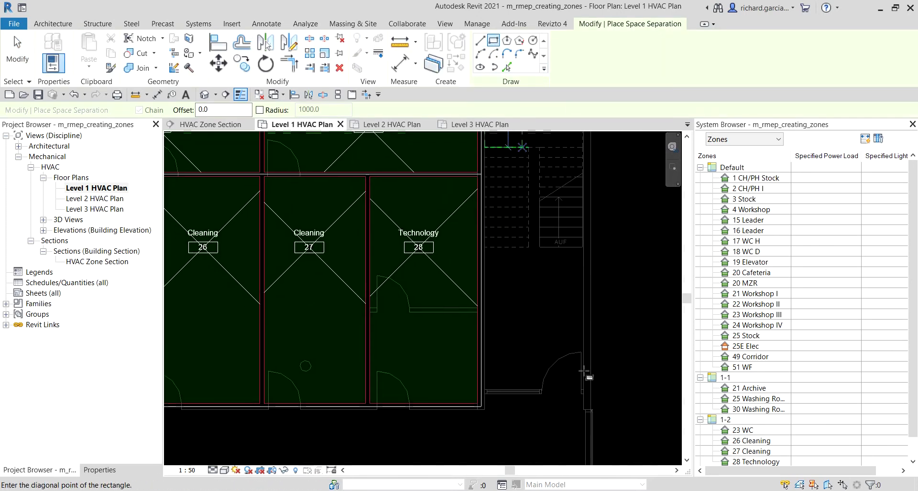
pyautogui.scroll(6, 586, 381)
pyautogui.click(586, 355)
pyautogui.scroll(-4, 586, 355)
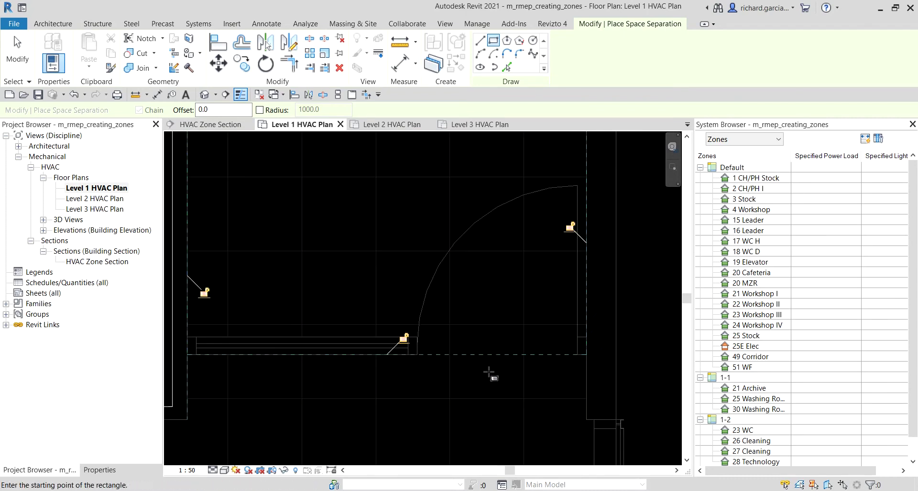
pyautogui.press('Escape')
# Step: Switch to the Level 3 HVAC Plan and draw a rectangular space separator around the staircase down to its door wall
pyautogui.hotkey('ctrl', 'Tab')
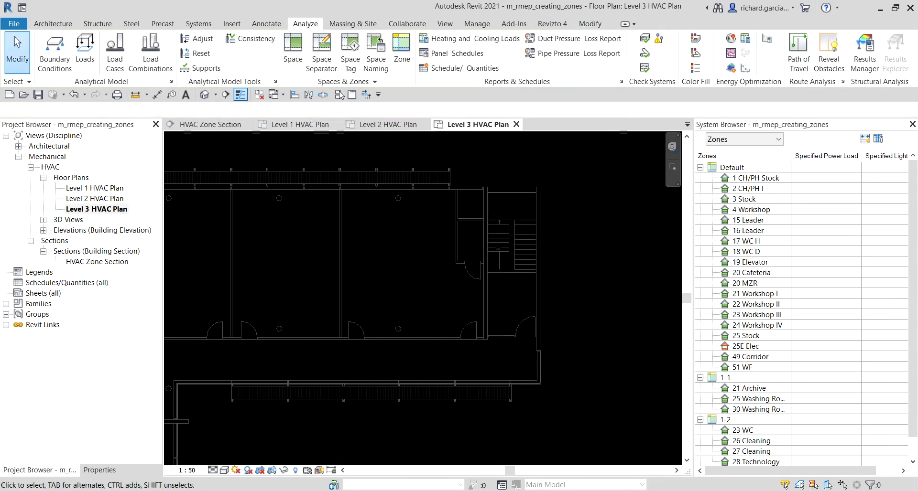
pyautogui.click(322, 55)
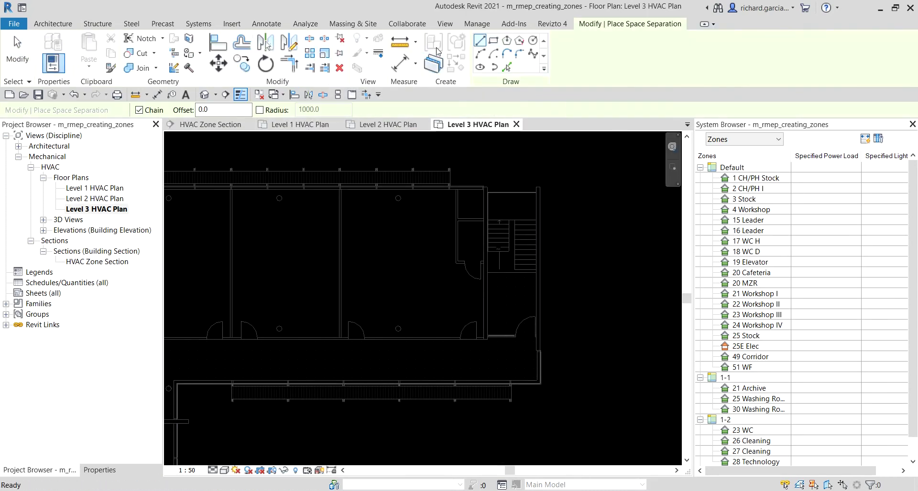
pyautogui.click(493, 41)
pyautogui.scroll(5, 490, 196)
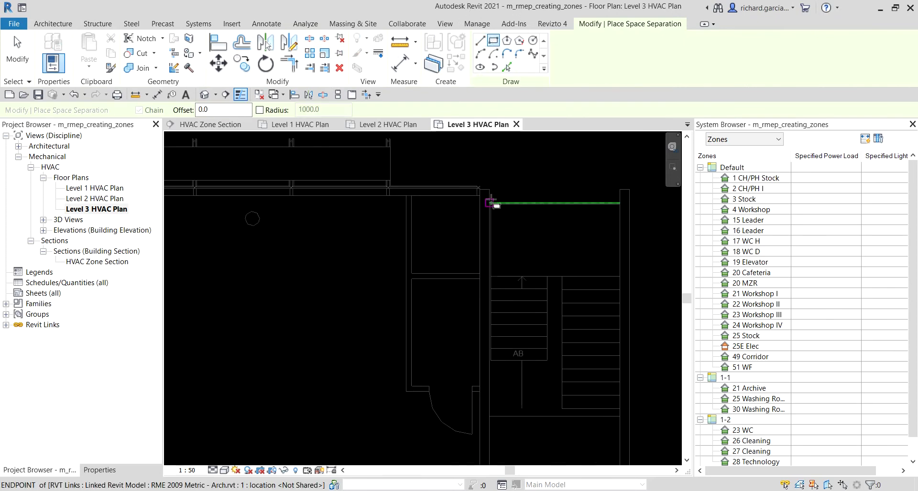
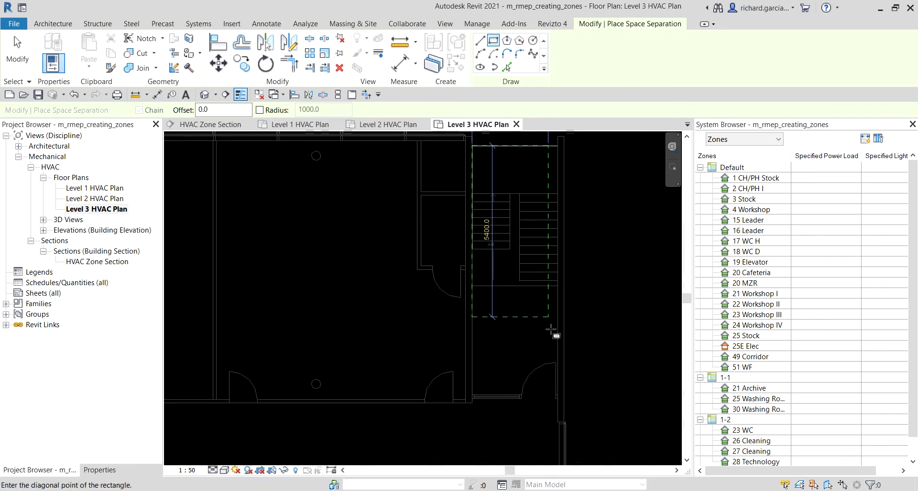
pyautogui.scroll(4, 533, 308)
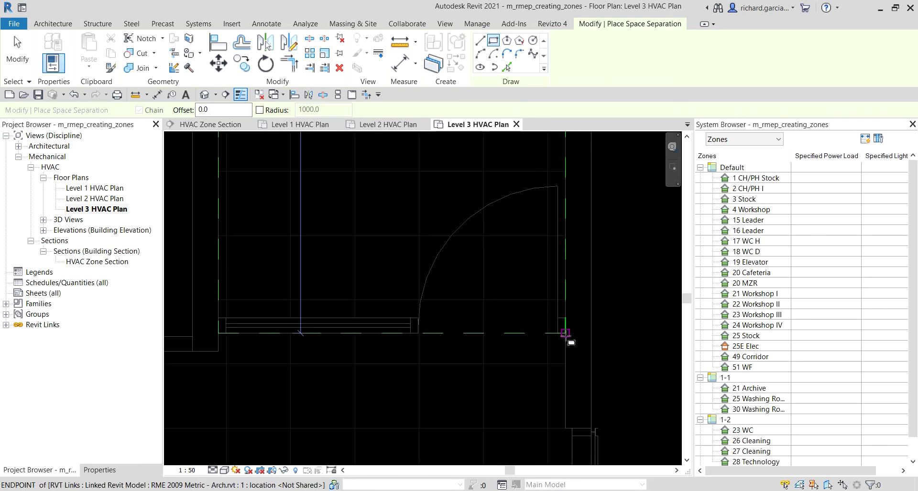
pyautogui.press('Escape')
pyautogui.press('Escape')
pyautogui.scroll(-6, 484, 281)
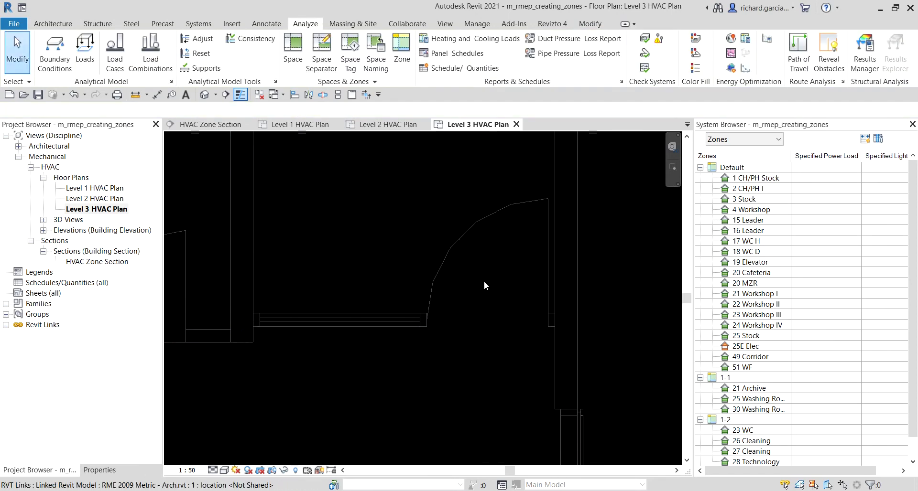
# Step: Start a new HVAC zone and place a space in the Level 3 staircase with upper limit Level 4 and offset 0
pyautogui.scroll(4, 480, 301)
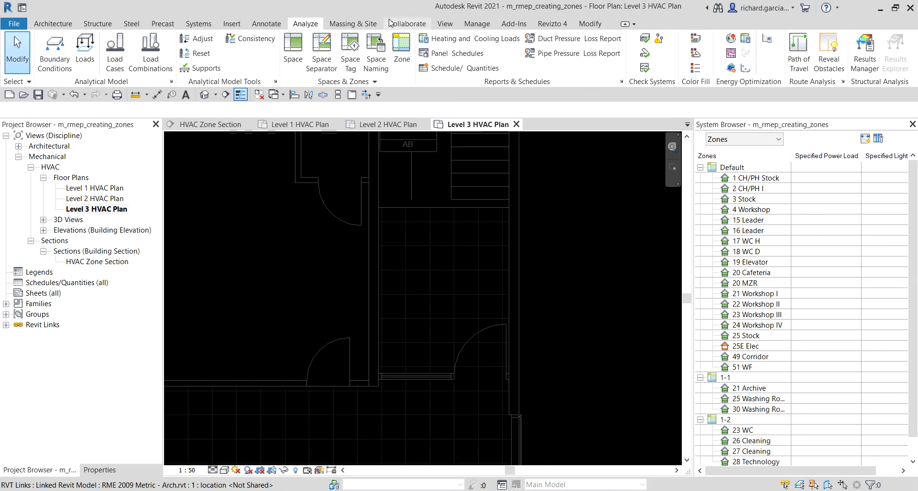
pyautogui.click(401, 51)
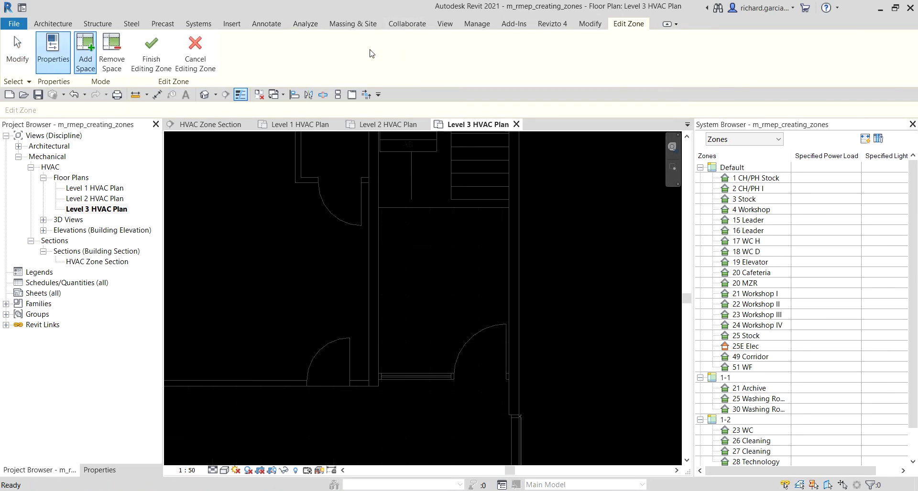
pyautogui.click(304, 24)
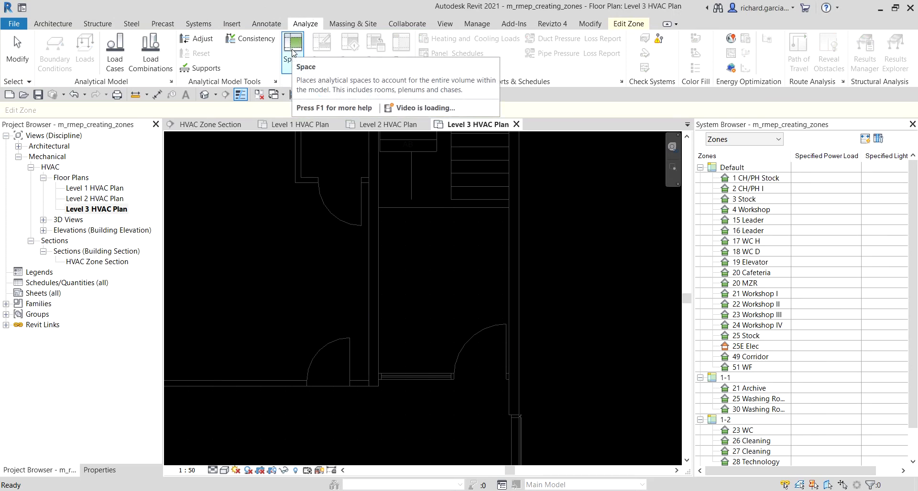
pyautogui.click(292, 48)
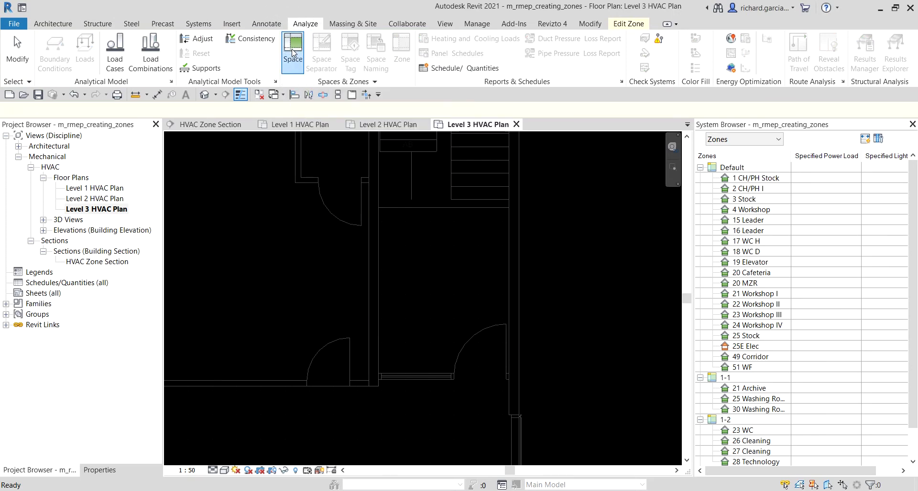
pyautogui.click(104, 214)
pyautogui.click(103, 213)
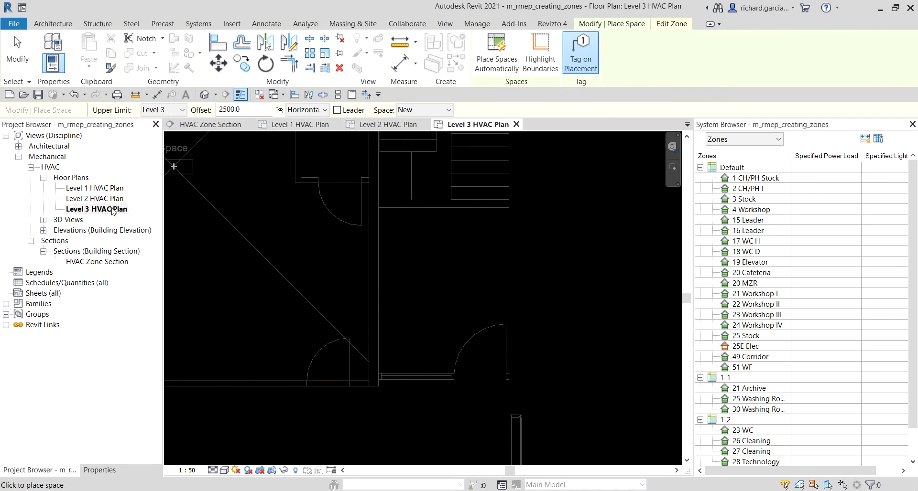
pyautogui.click(184, 110)
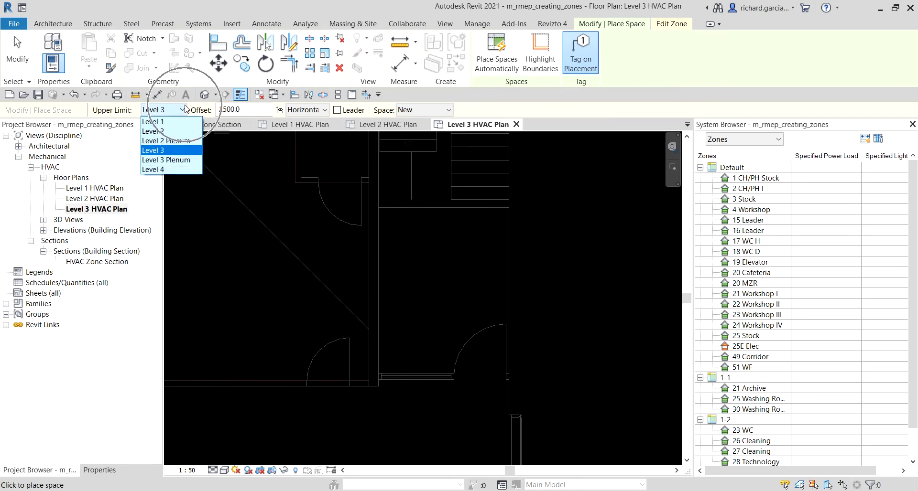
pyautogui.click(162, 170)
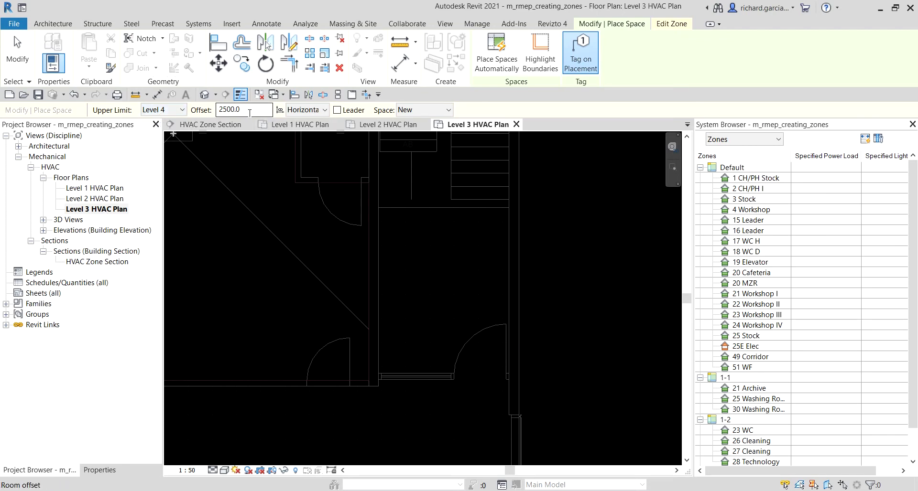
pyautogui.moveTo(258, 109); pyautogui.dragTo(188, 107)
pyautogui.write('0')
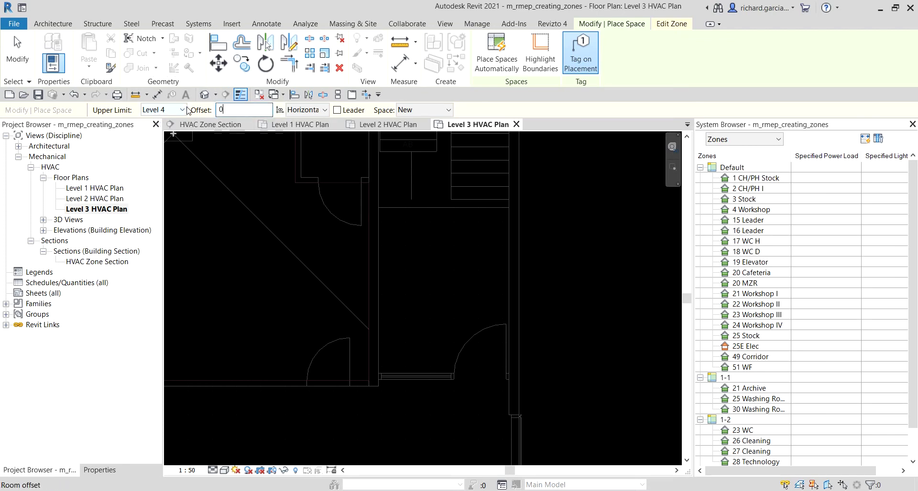
pyautogui.moveTo(516, 251); pyautogui.dragTo(454, 330, button='middle')
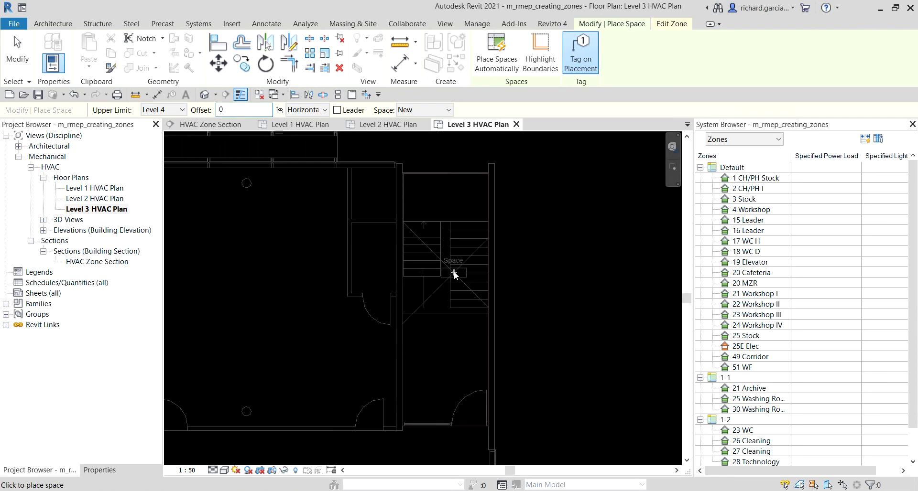
pyautogui.press('ctrl')
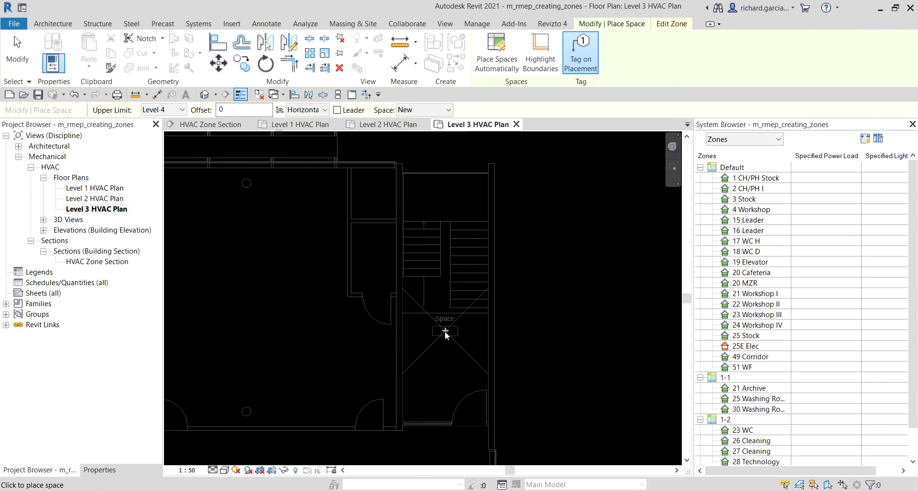
pyautogui.click(445, 340)
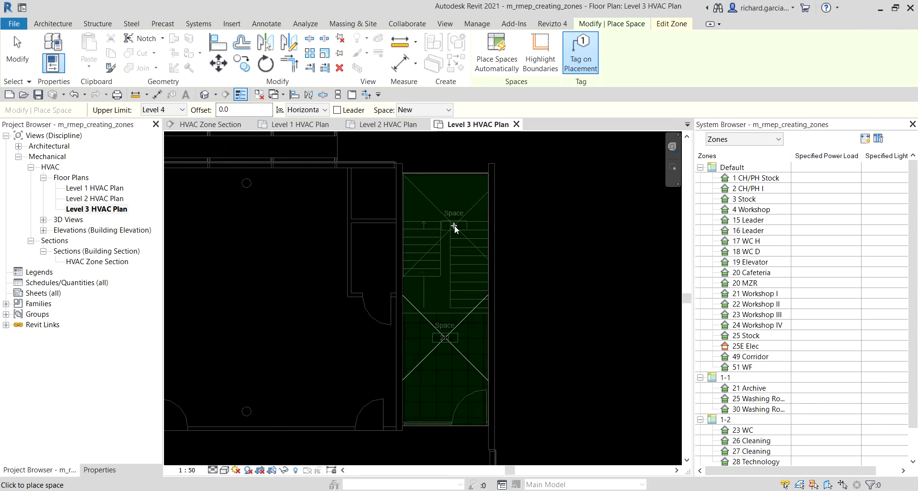
# Step: Switch to the Level 2 HVAC Plan and place a space in the staircase with upper limit Level 3 and offset 0
pyautogui.doubleClick(103, 200)
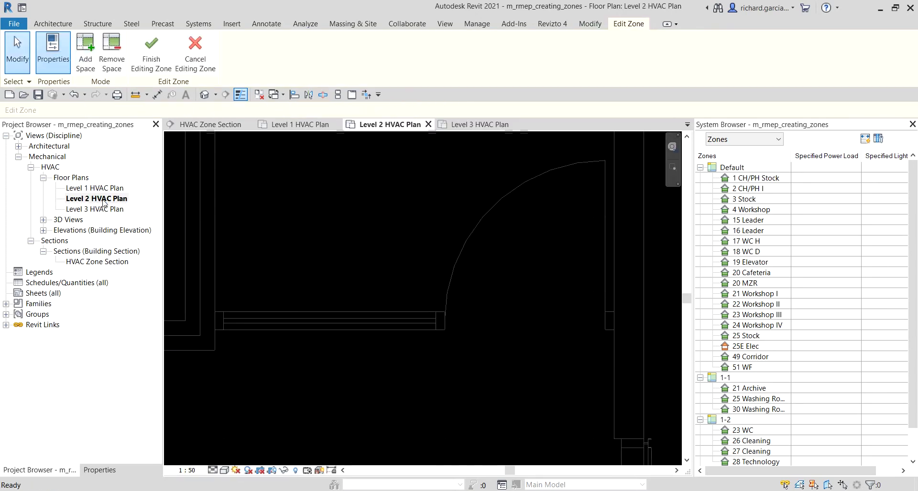
pyautogui.scroll(-4, 544, 323)
pyautogui.scroll(2, 428, 216)
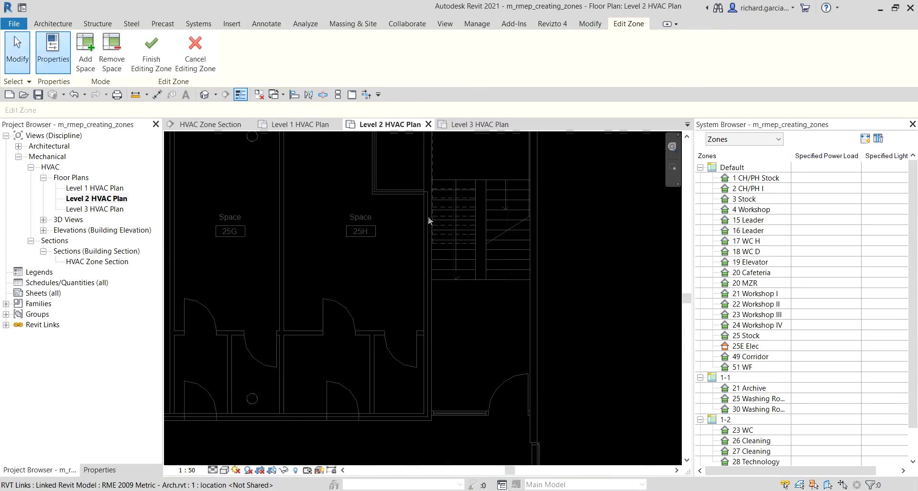
pyautogui.click(305, 23)
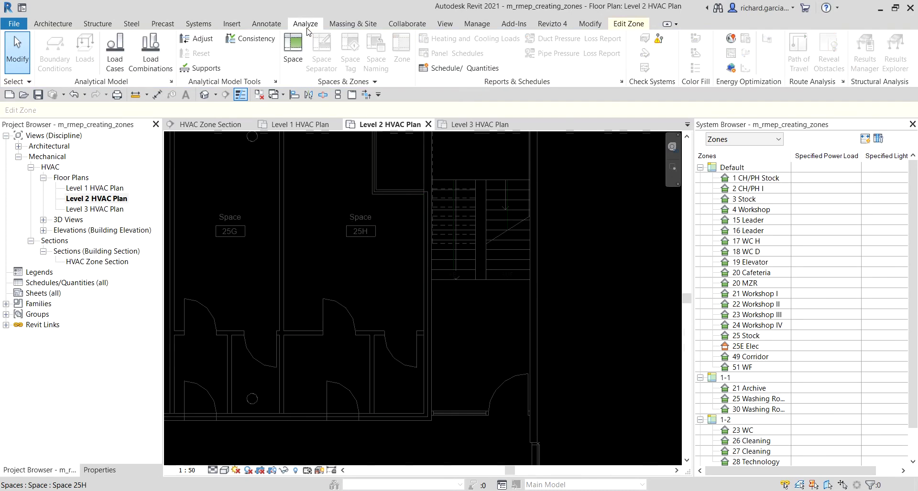
pyautogui.click(297, 52)
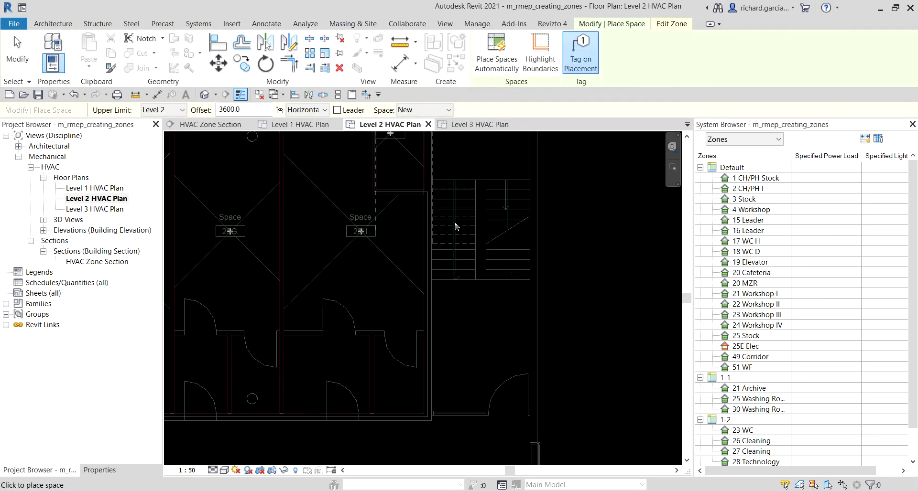
pyautogui.click(114, 201)
pyautogui.click(178, 113)
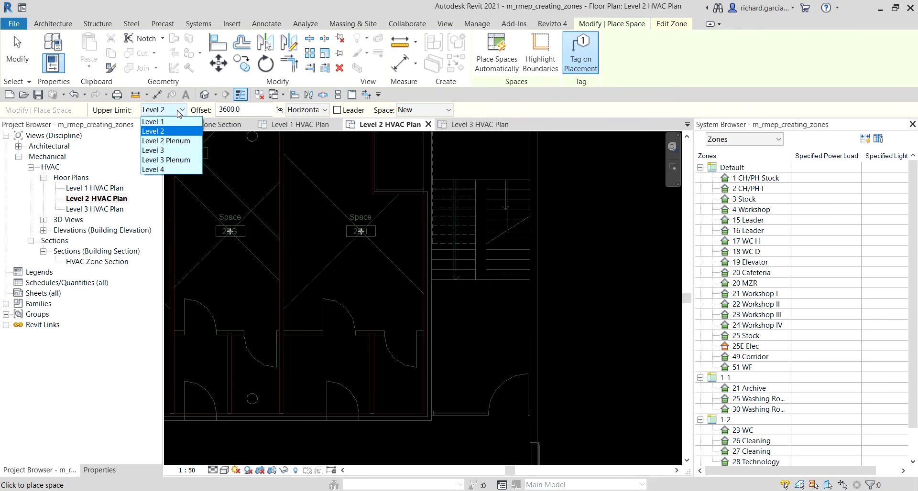
pyautogui.click(182, 148)
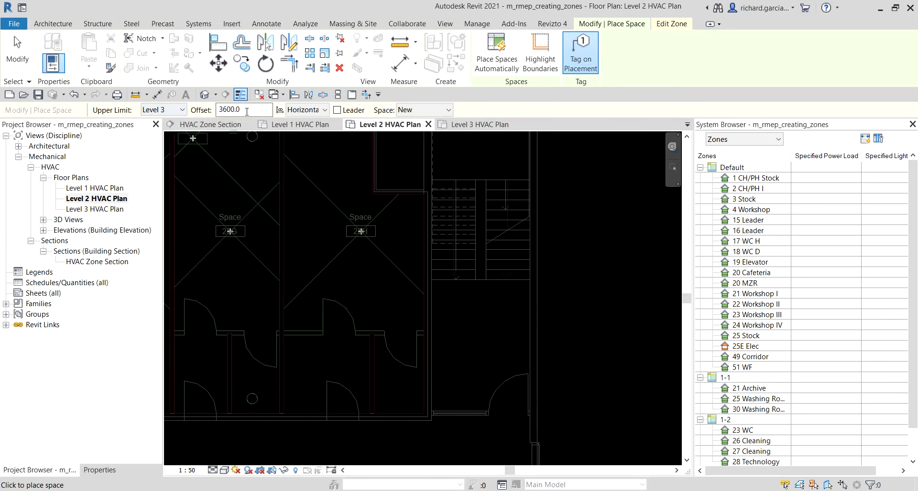
pyautogui.press('Tab')
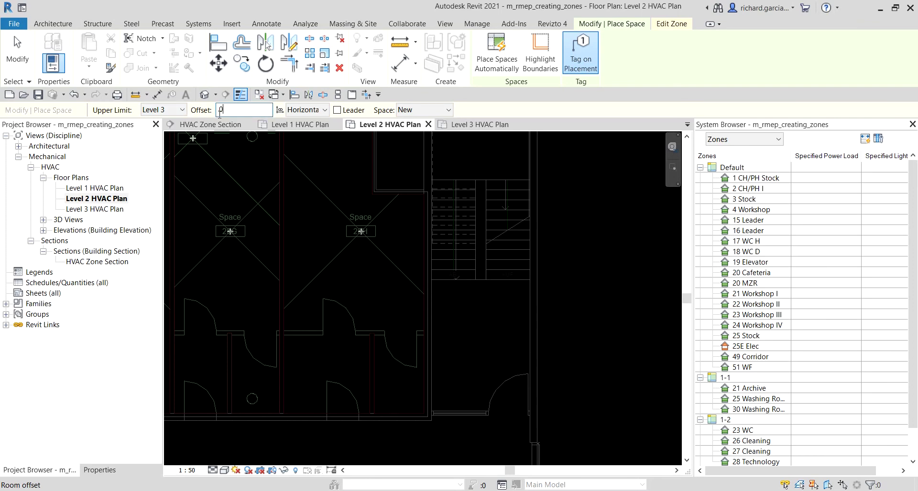
pyautogui.write('0')
pyautogui.press('Return')
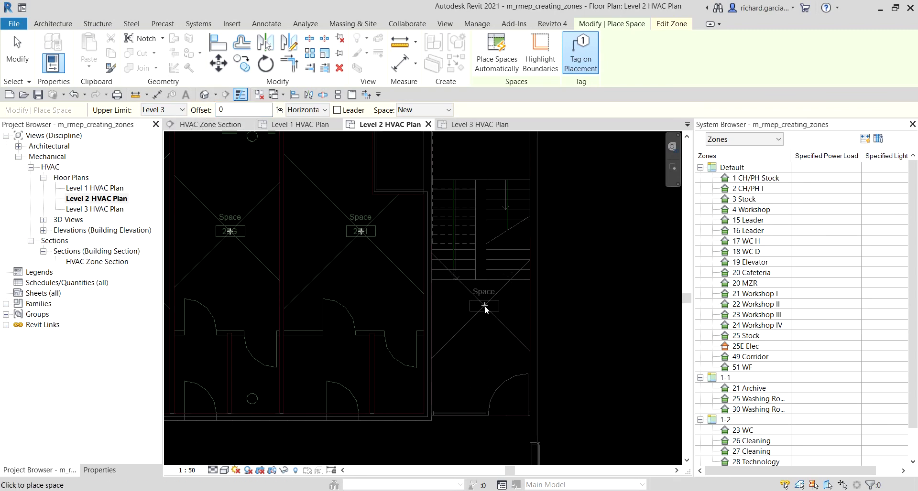
pyautogui.click(484, 304)
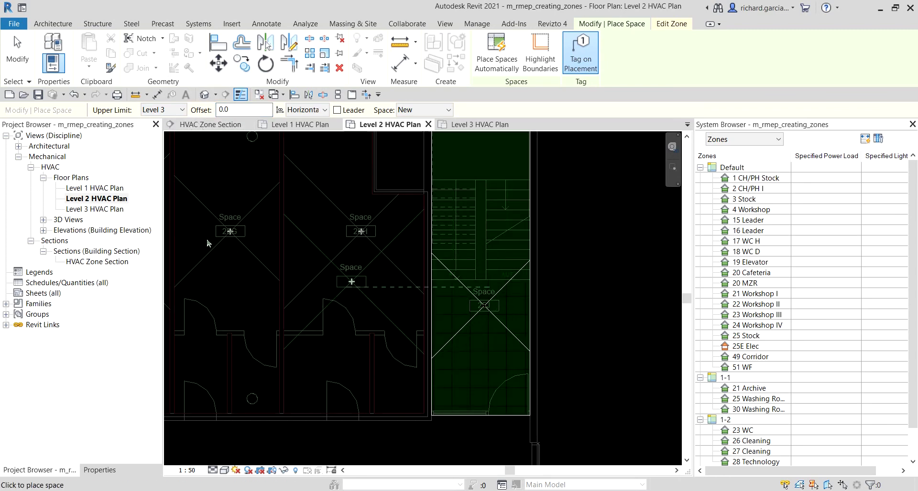
# Step: Open the Level 1 HVAC Plan and place a space in the staircase with upper limit Level 2 and offset 0, ending the Space tool
pyautogui.doubleClick(114, 189)
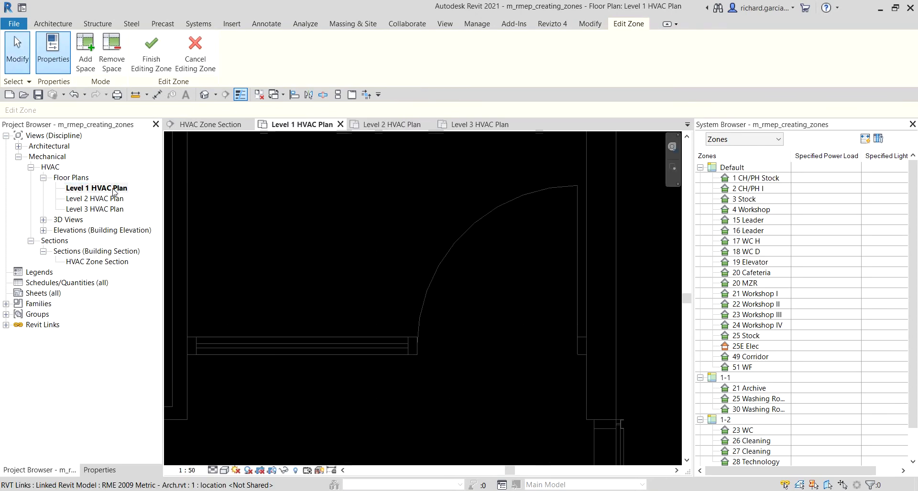
pyautogui.click(305, 24)
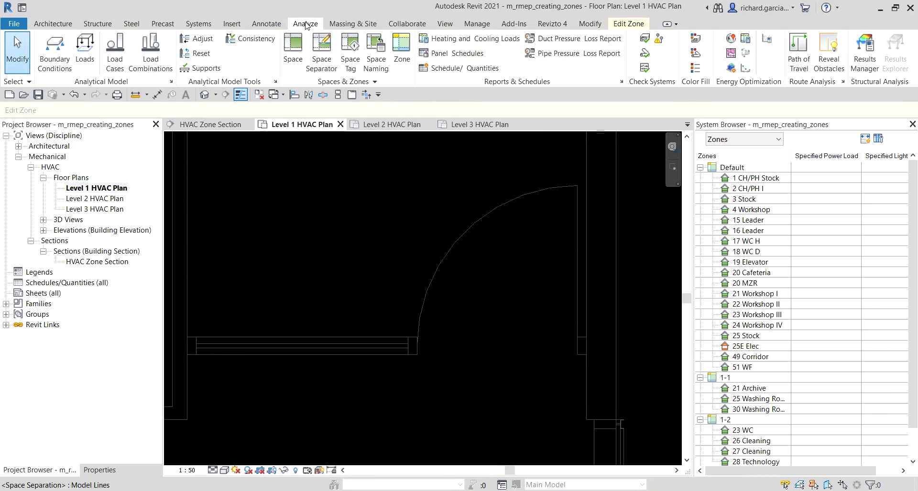
pyautogui.click(293, 53)
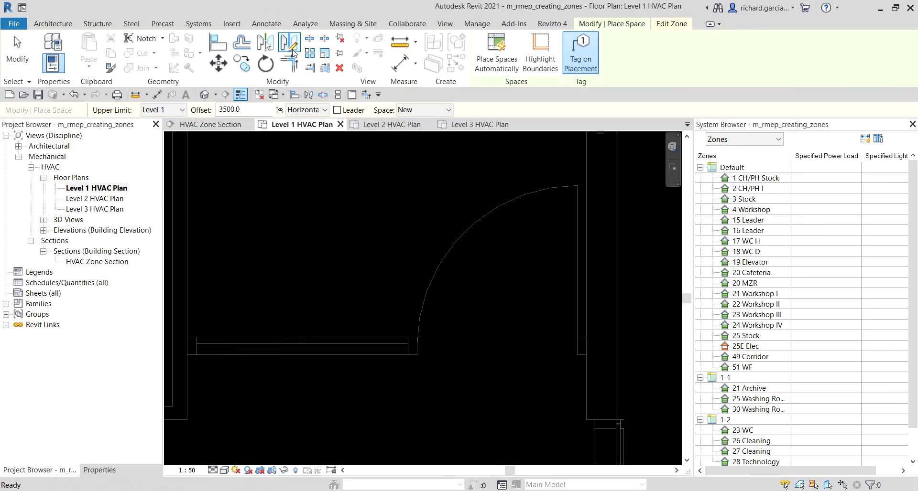
pyautogui.scroll(-6, 528, 260)
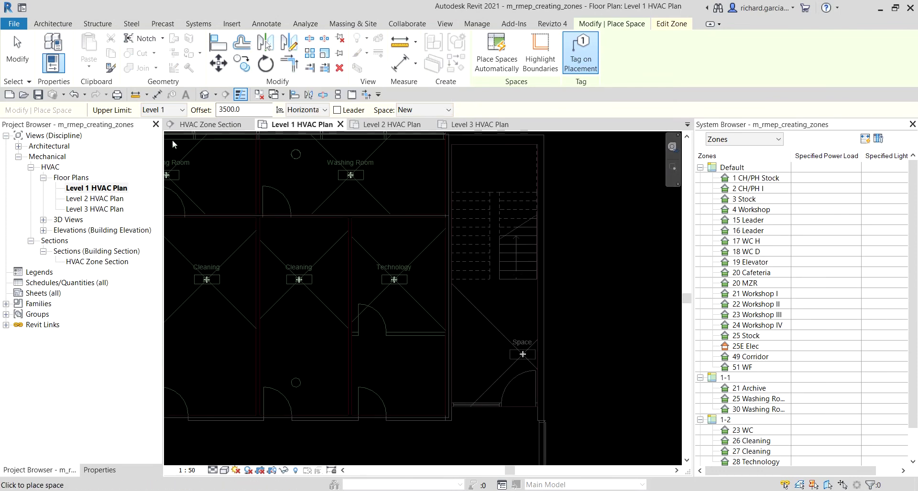
pyautogui.click(154, 115)
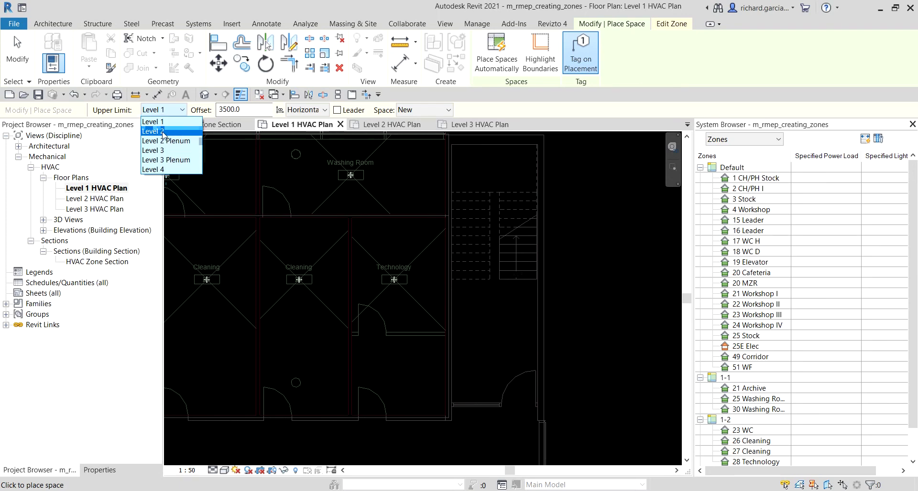
pyautogui.click(162, 133)
pyautogui.click(248, 109)
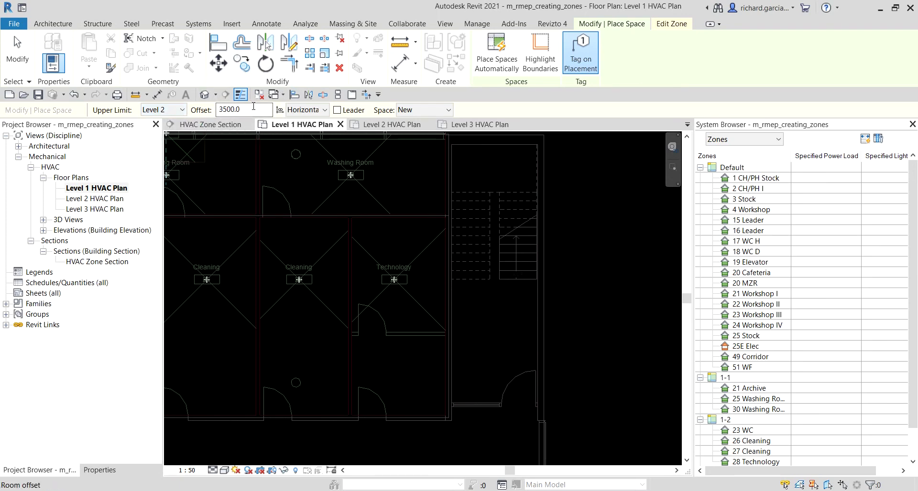
pyautogui.click(246, 110)
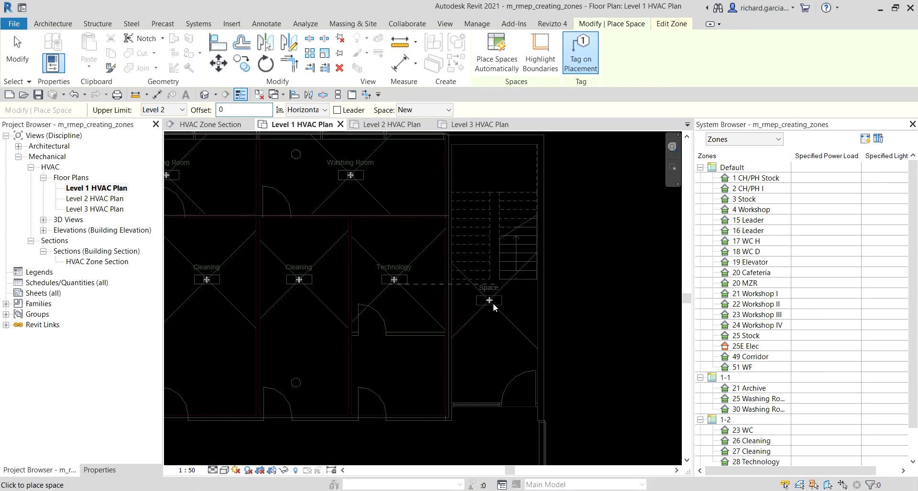
pyautogui.click(493, 301)
pyautogui.scroll(-1, 524, 287)
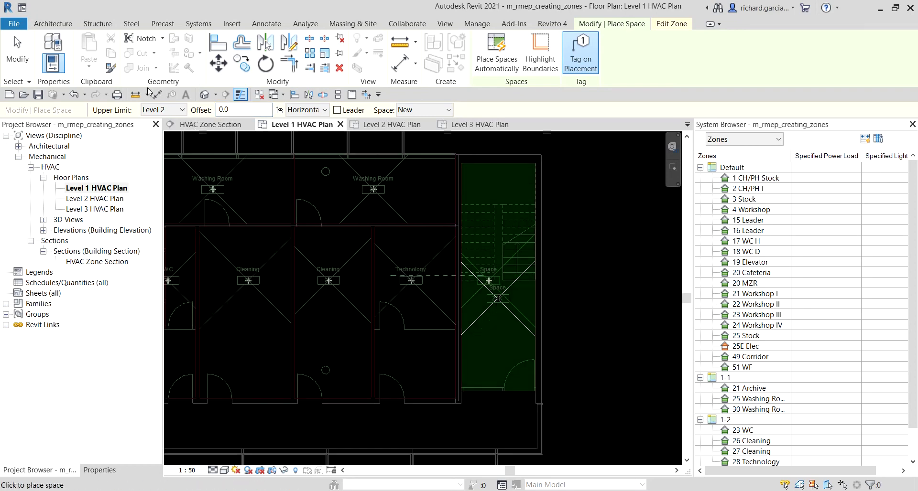
pyautogui.click(14, 36)
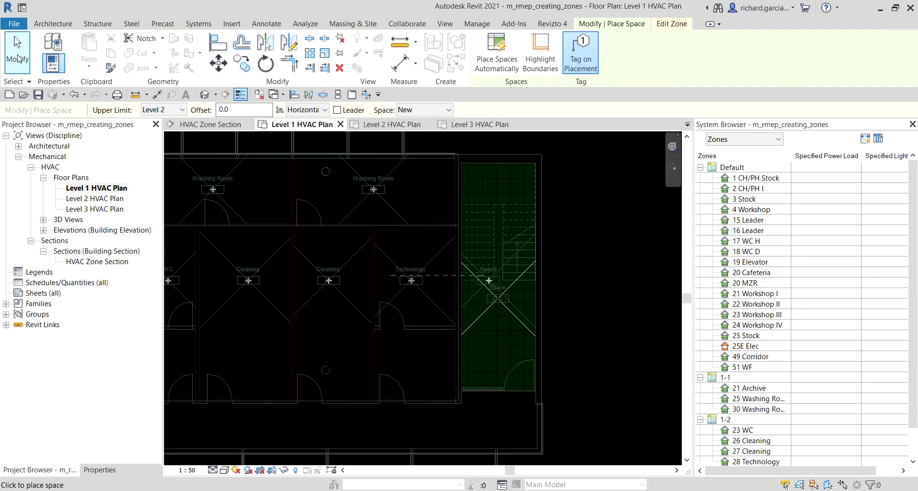
# Step: Name the zone being edited NE Staircase and finish editing it
pyautogui.click(99, 470)
pyautogui.click(93, 354)
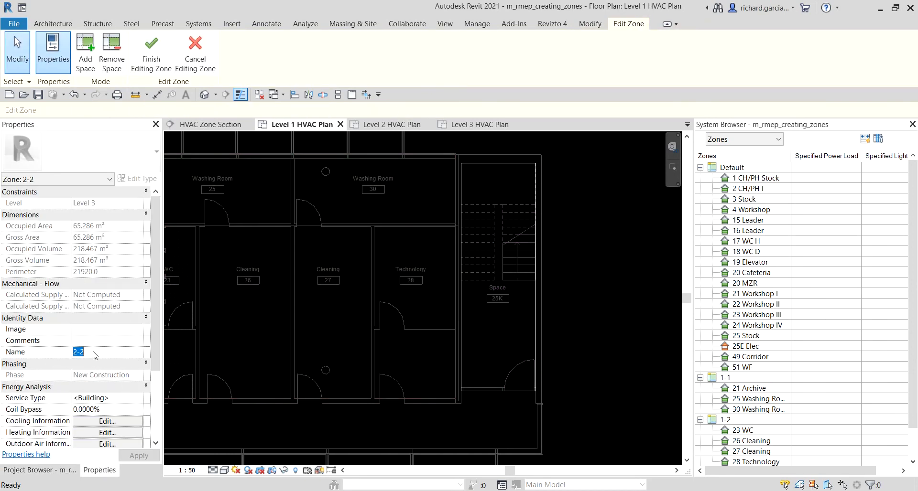
pyautogui.press('BackSpace')
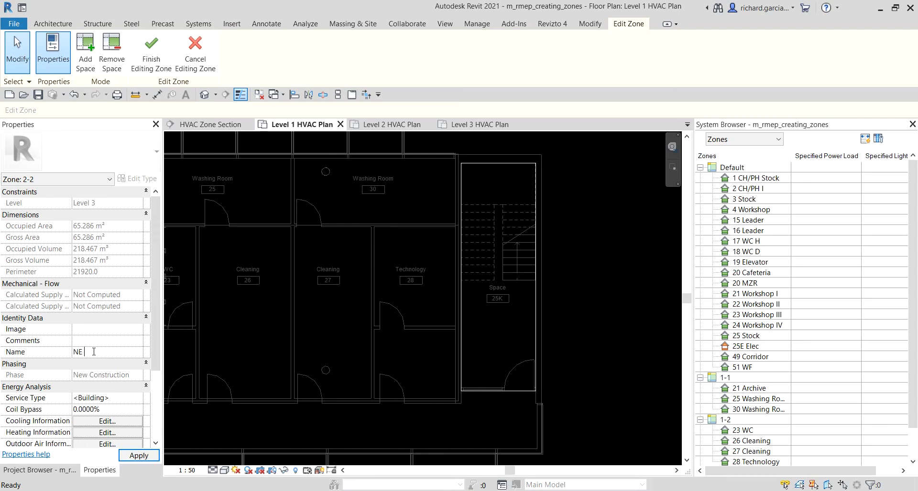
pyautogui.write('NE')
pyautogui.press('capslock')
pyautogui.write('Staircase')
pyautogui.press('Return')
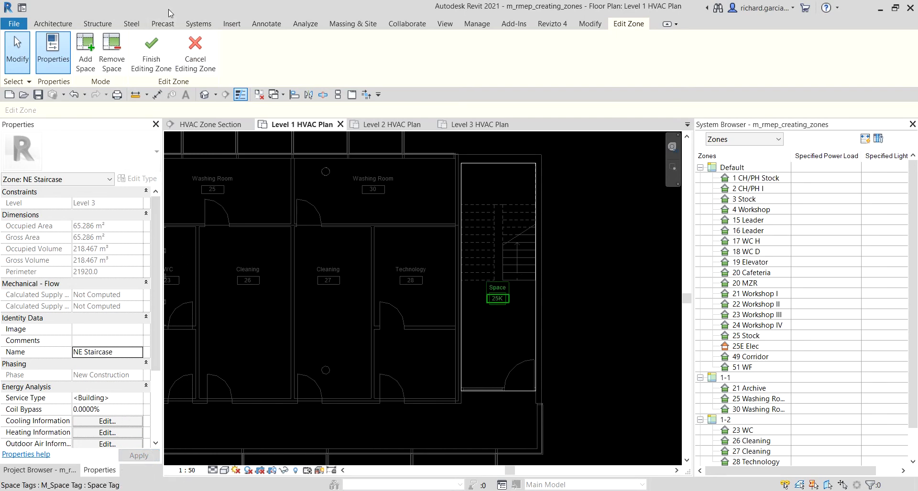
pyautogui.click(152, 47)
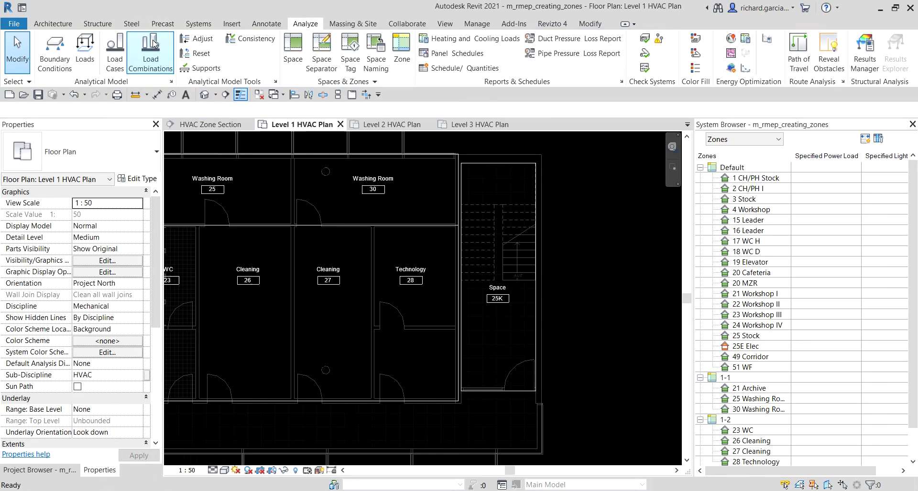
# Step: Move the NE Staircase zone's marker outside the building, up and to the right of the Level 1 staircase, and select the zone
pyautogui.click(497, 304)
pyautogui.moveTo(497, 304); pyautogui.dragTo(590, 160)
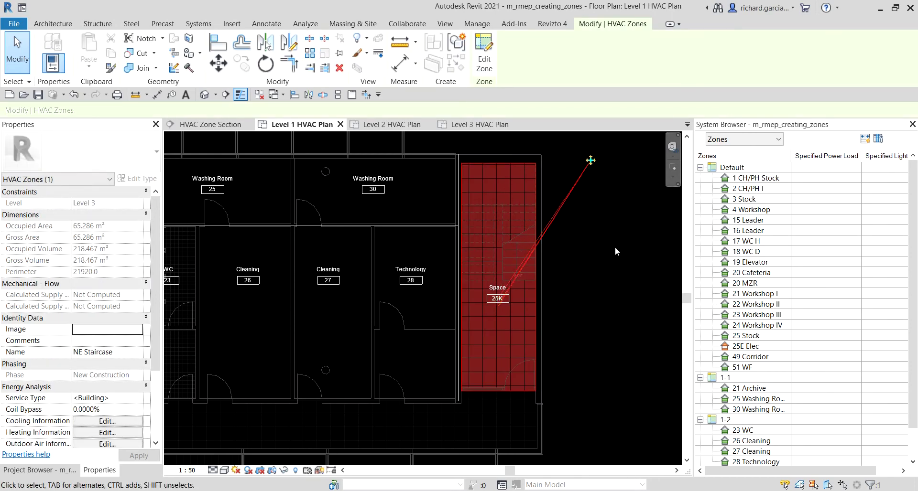
pyautogui.press('Escape')
pyautogui.click(584, 169)
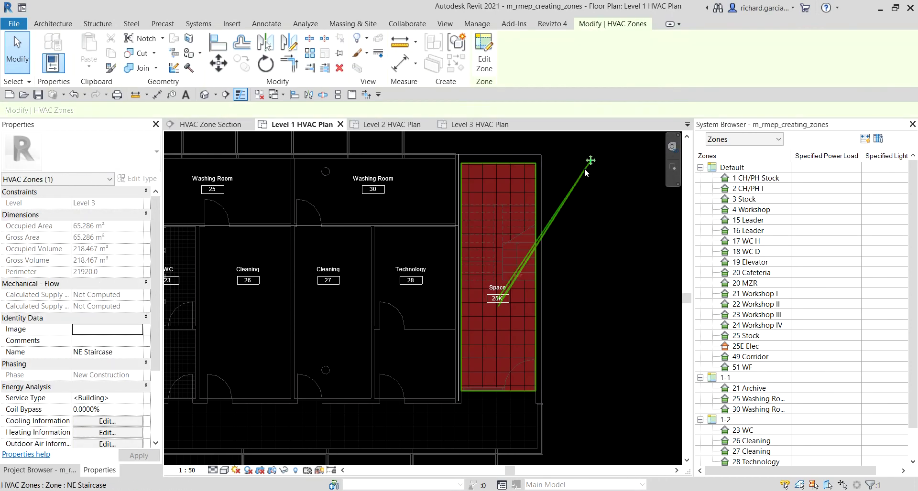
# Step: Check the selected NE Staircase zone in the Level 2 and Level 3 HVAC Plans, then deselect it
pyautogui.click(377, 125)
pyautogui.scroll(-3, 480, 240)
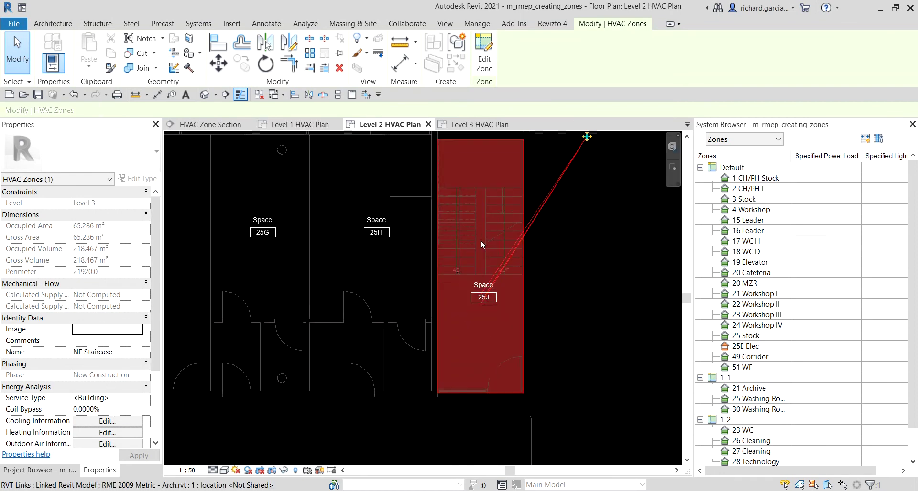
pyautogui.click(478, 126)
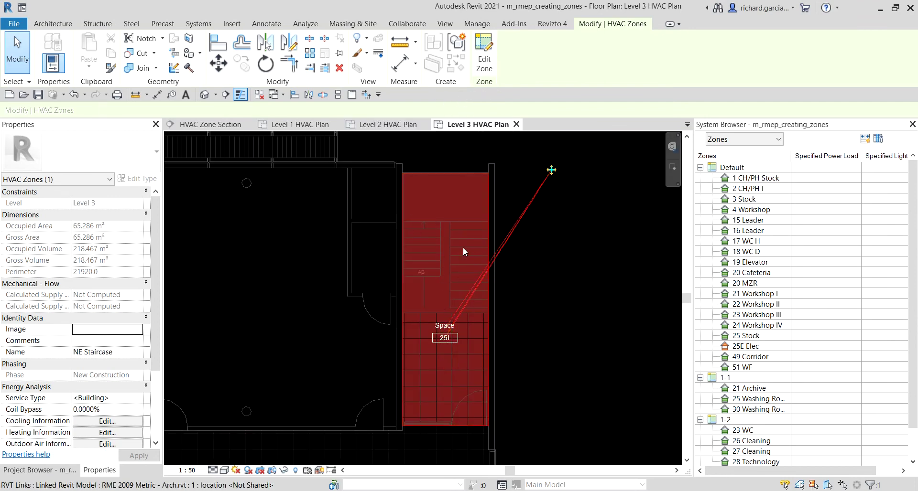
pyautogui.press('Escape')
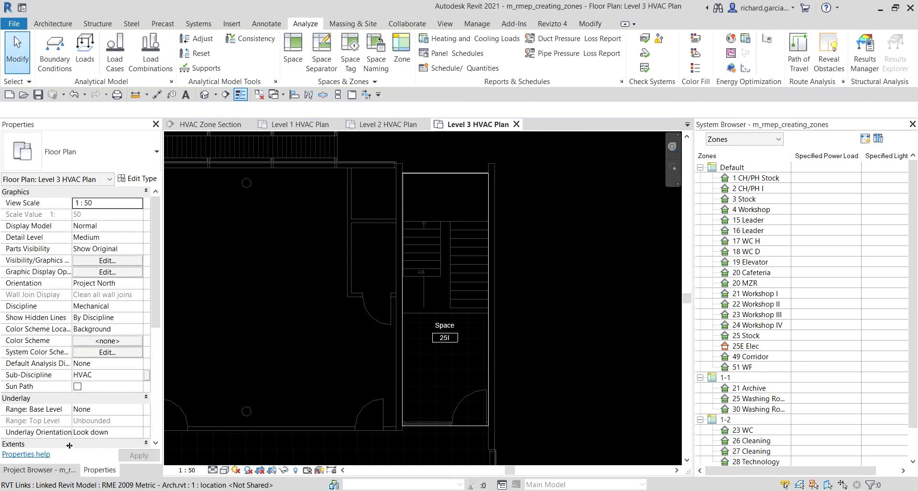
# Step: Open the HVAC Zone Section view showing the whole building section
pyautogui.click(66, 472)
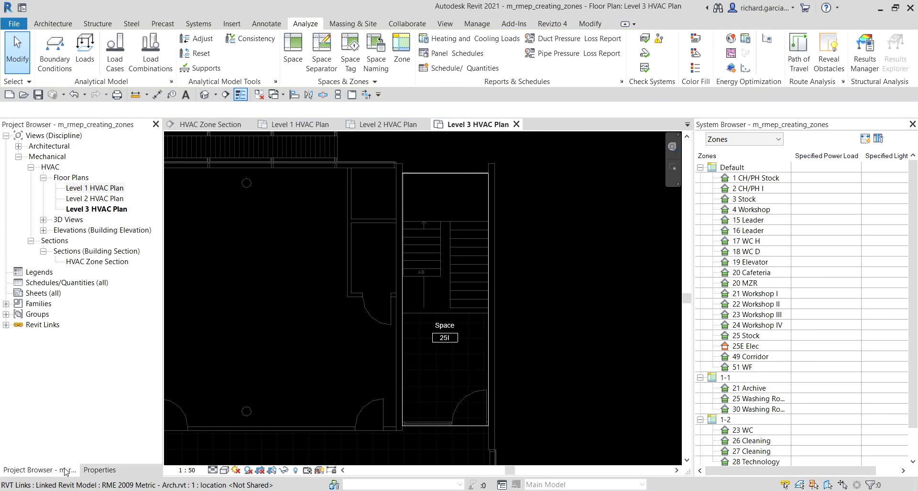
pyautogui.doubleClick(93, 262)
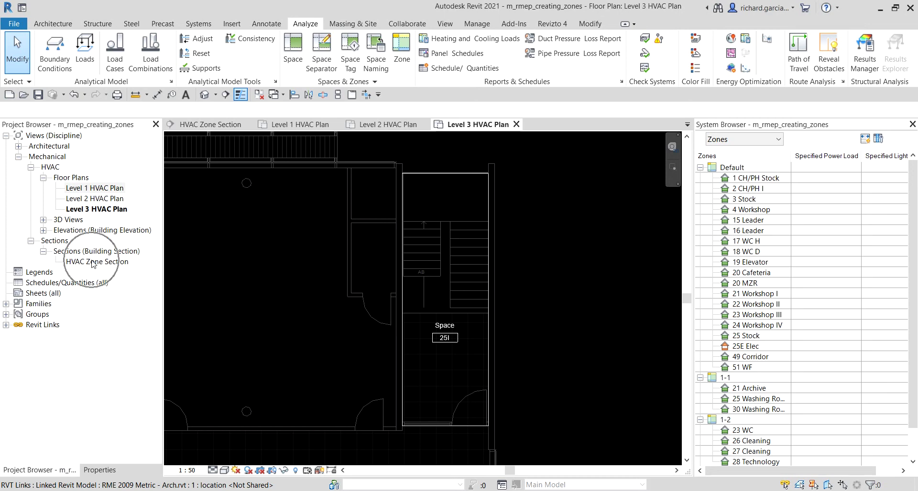
pyautogui.scroll(-4, 405, 286)
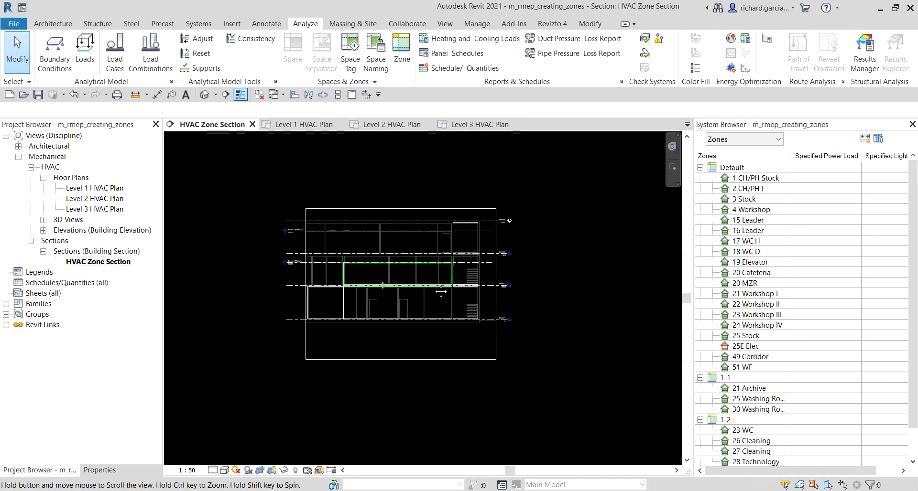
pyautogui.scroll(1, 454, 272)
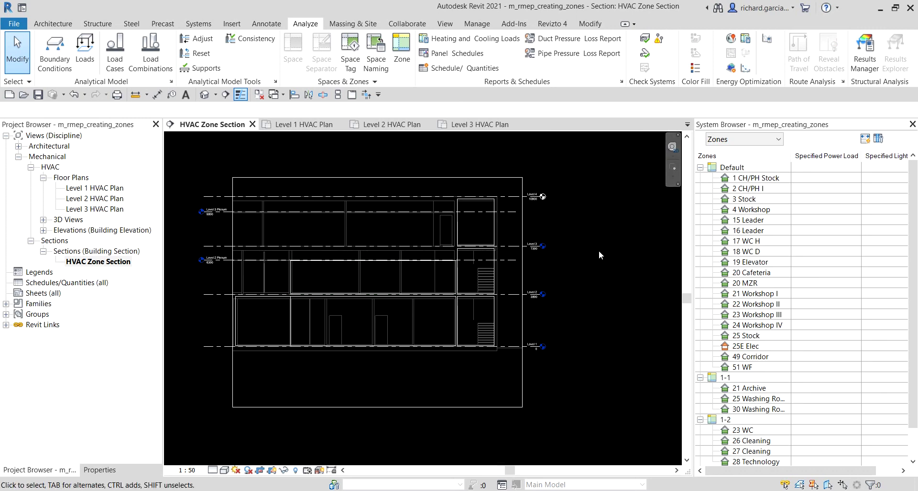
# Step: Place a color fill legend beside the building section near Level 4, with space type HVAC Zones and color scheme Schema 1
pyautogui.click(696, 70)
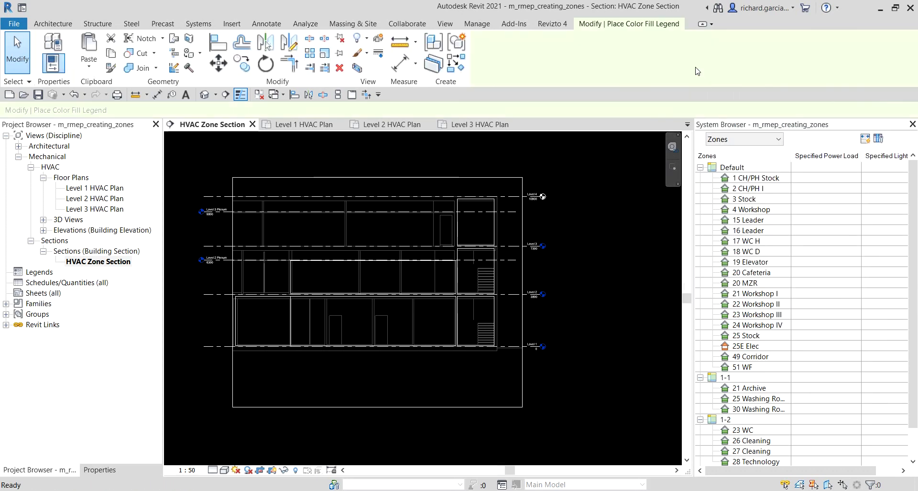
pyautogui.moveTo(591, 211); pyautogui.dragTo(470, 203, button='middle')
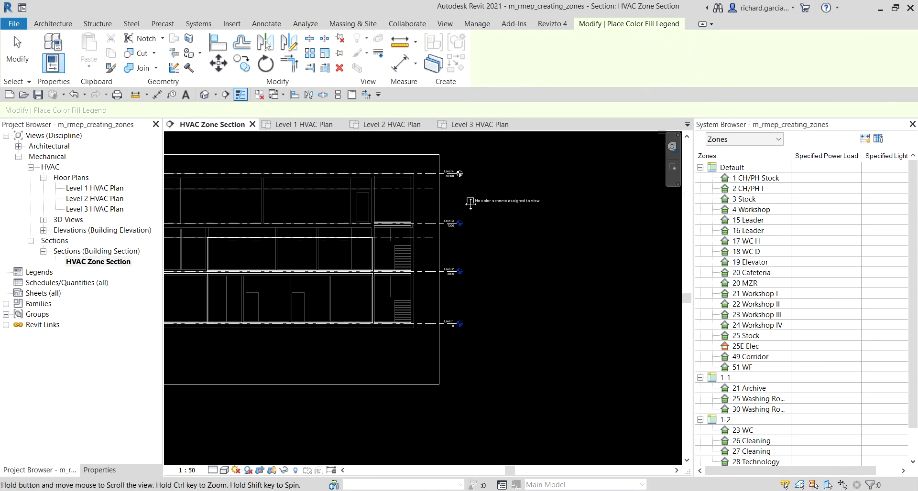
pyautogui.click(481, 174)
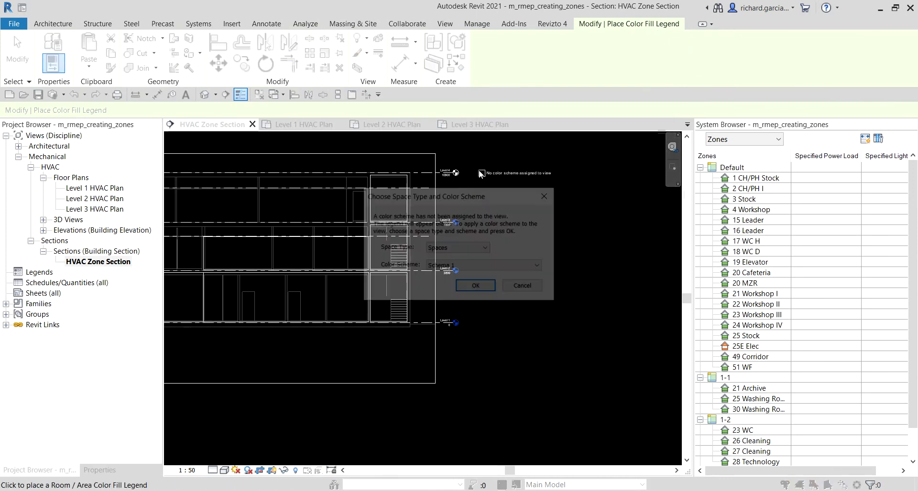
pyautogui.click(449, 249)
pyautogui.click(449, 250)
pyautogui.click(449, 249)
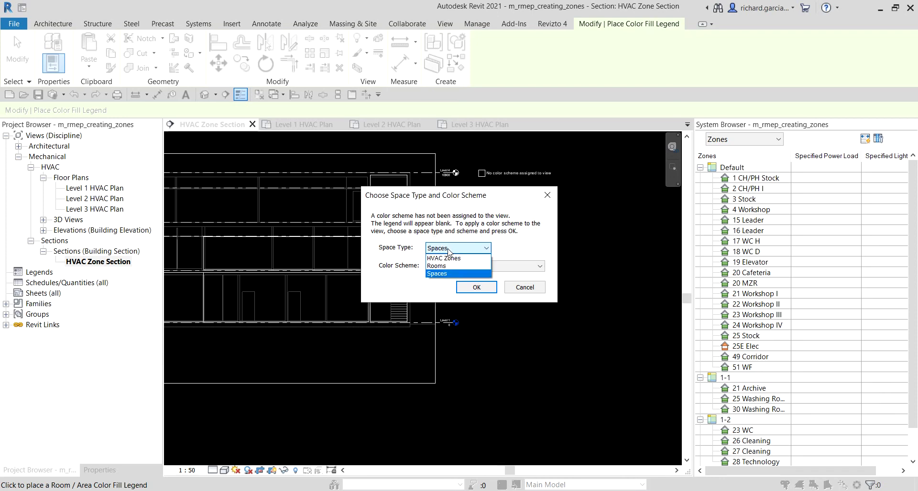
pyautogui.click(450, 261)
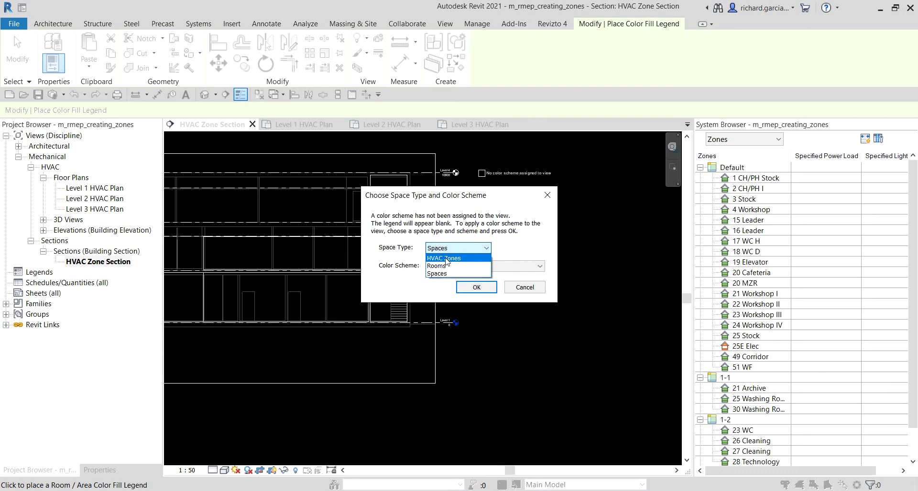
pyautogui.click(447, 259)
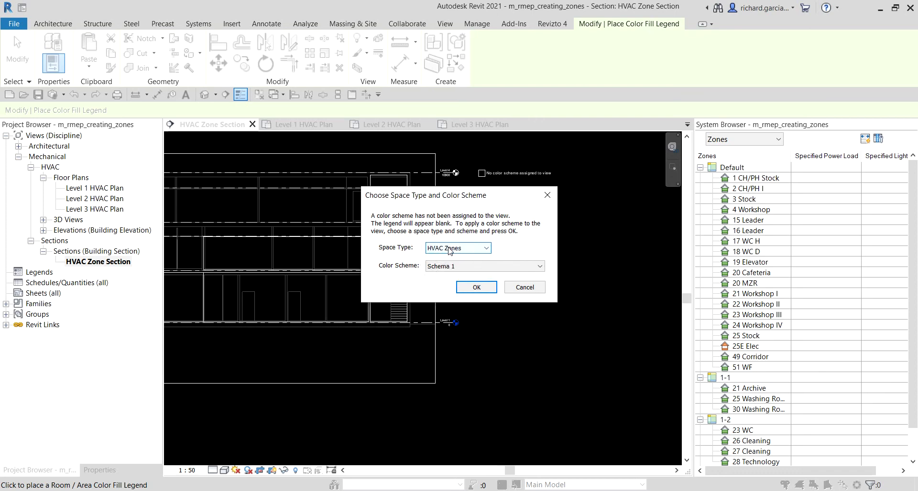
pyautogui.click(449, 265)
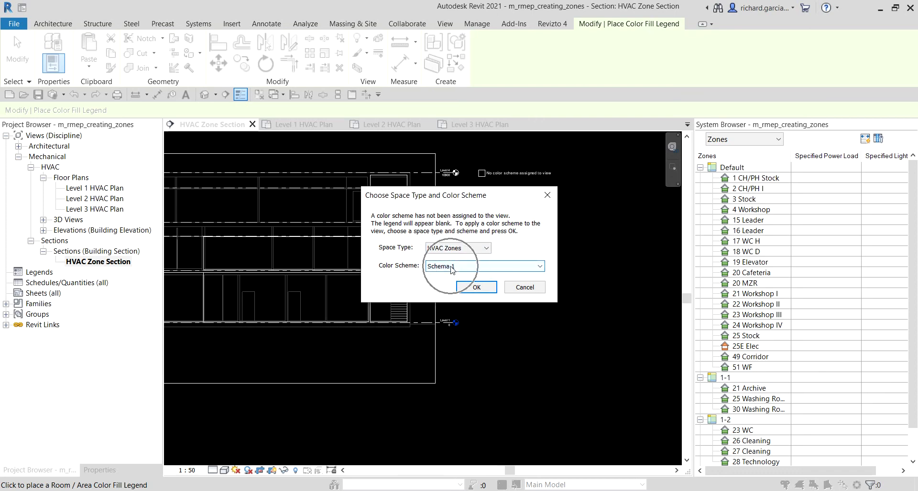
pyautogui.click(475, 289)
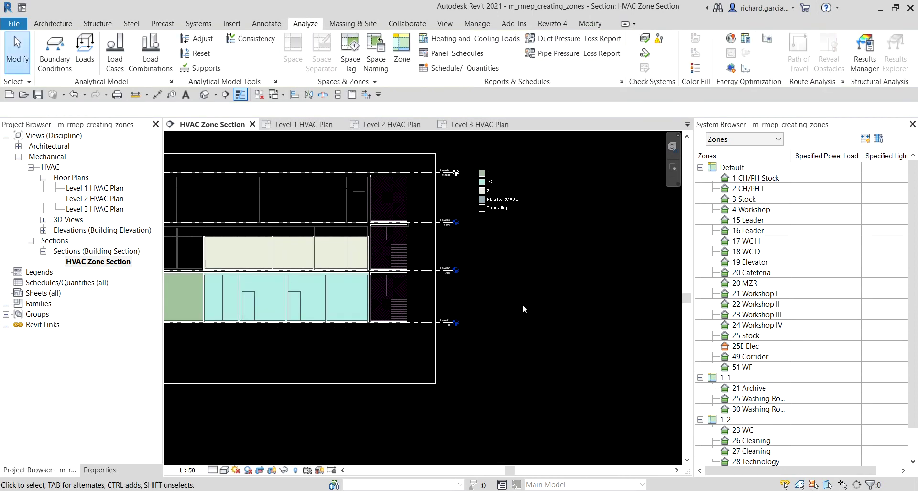
# Step: Compare the color fill legend entries with the coloured HVAC zones across the building section
pyautogui.moveTo(392, 277); pyautogui.dragTo(550, 192, button='middle')
pyautogui.scroll(2, 616, 181)
pyautogui.click(594, 176)
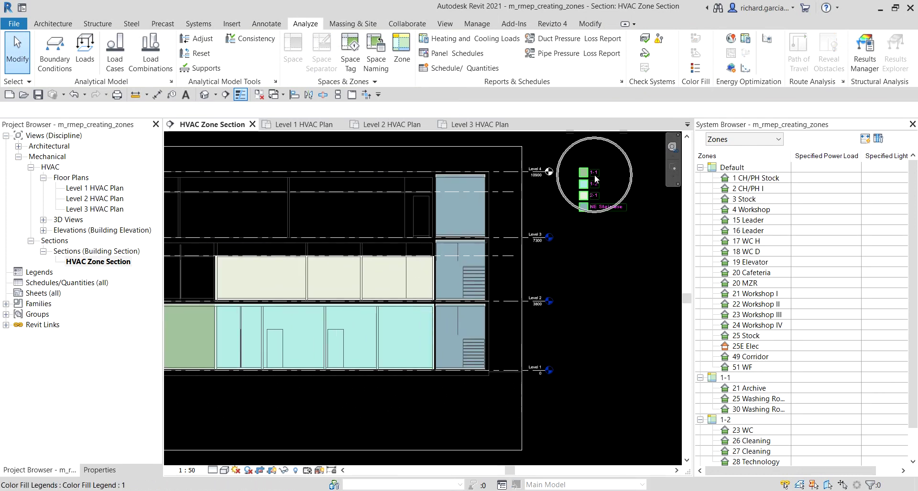
pyautogui.click(194, 326)
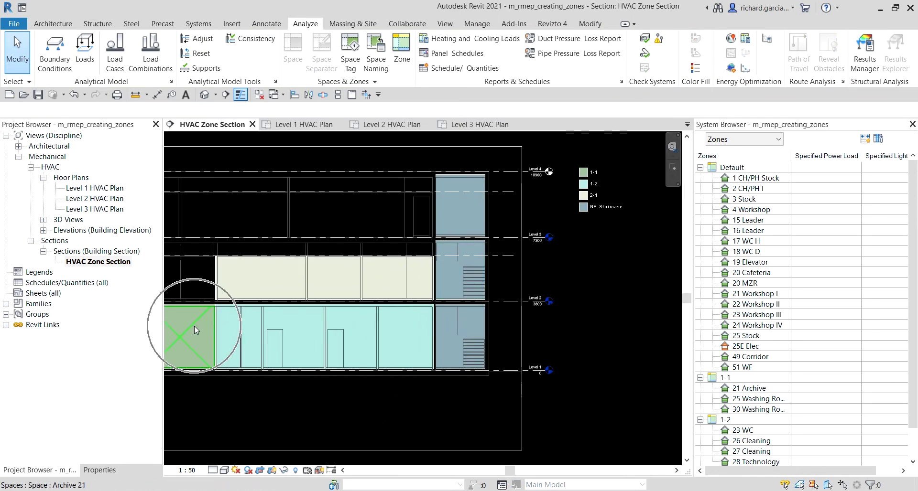
pyautogui.click(302, 333)
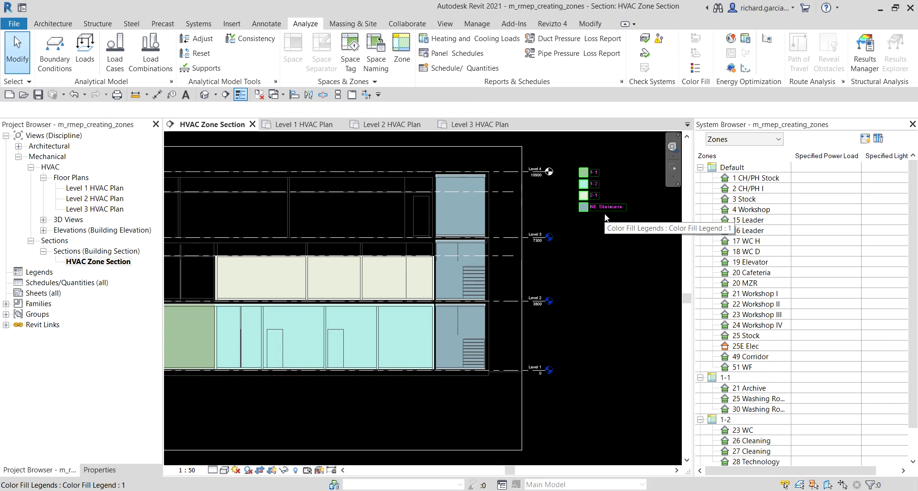
pyautogui.scroll(-1, 601, 210)
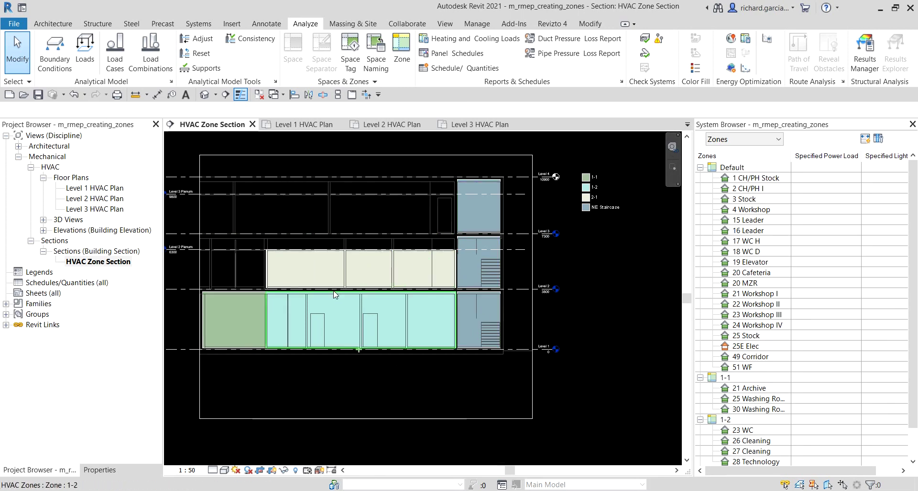
pyautogui.moveTo(335, 295); pyautogui.dragTo(352, 295, button='middle')
pyautogui.scroll(-1, 438, 289)
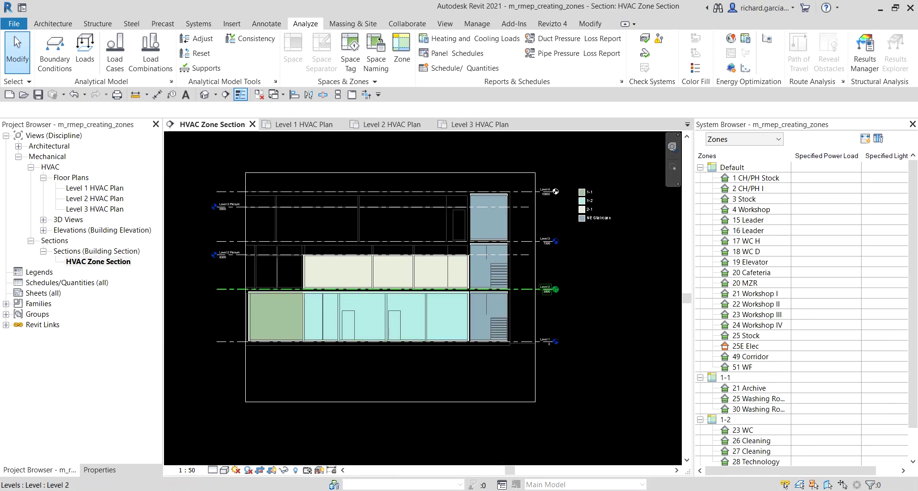